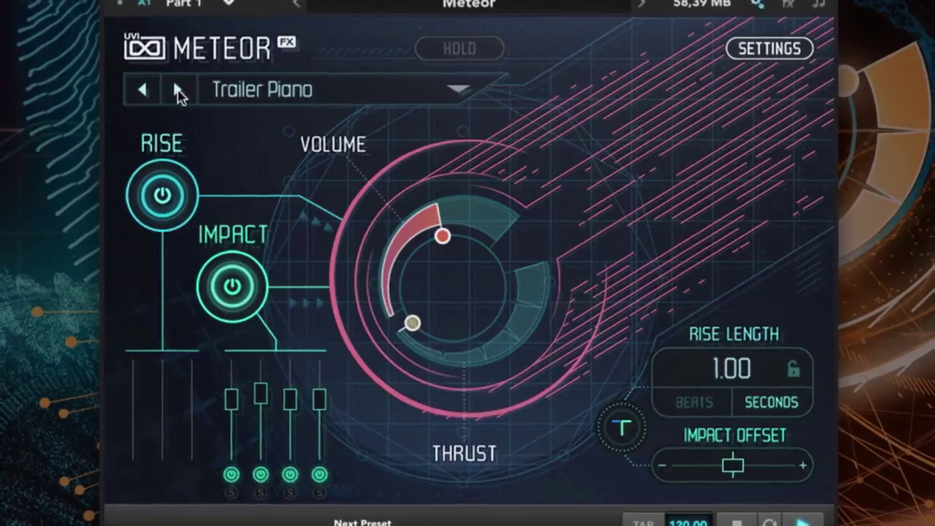
Load the Asteroid preset, look through its Edit, Mod and FX settings pages, and return to the main page
{"action": "left_click", "coordinate": [176, 89]}
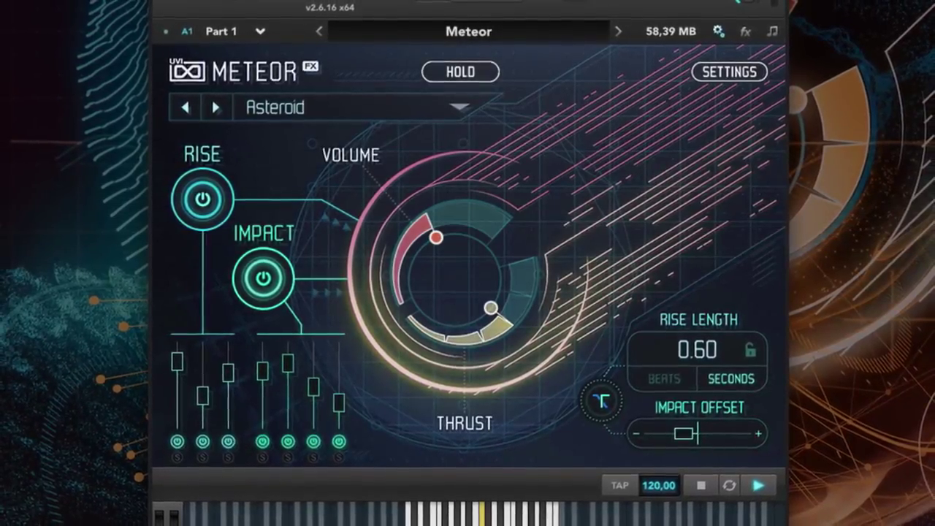
{"action": "left_click", "coordinate": [725, 77]}
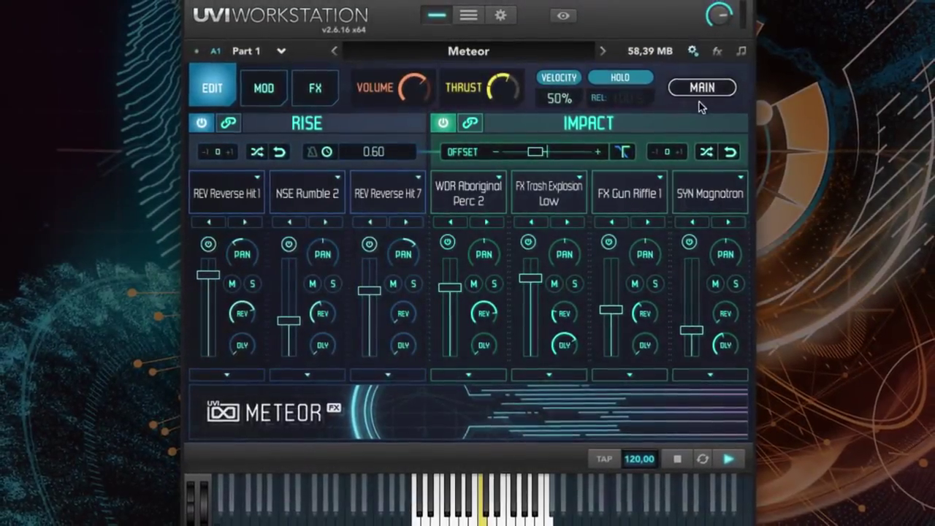
{"action": "left_click", "coordinate": [263, 86]}
{"action": "left_click", "coordinate": [314, 88]}
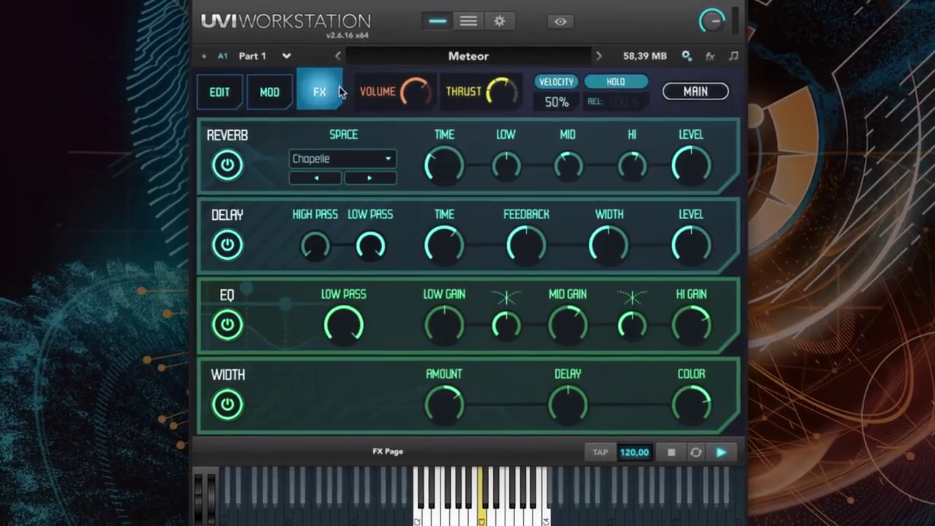
{"action": "left_click", "coordinate": [218, 90]}
{"action": "left_click", "coordinate": [685, 90]}
Audition the highlight presets one after another, from The Big One through Trailer Piano, Asteroid, Night Run and Stomp to The Battle
{"action": "left_click", "coordinate": [340, 124]}
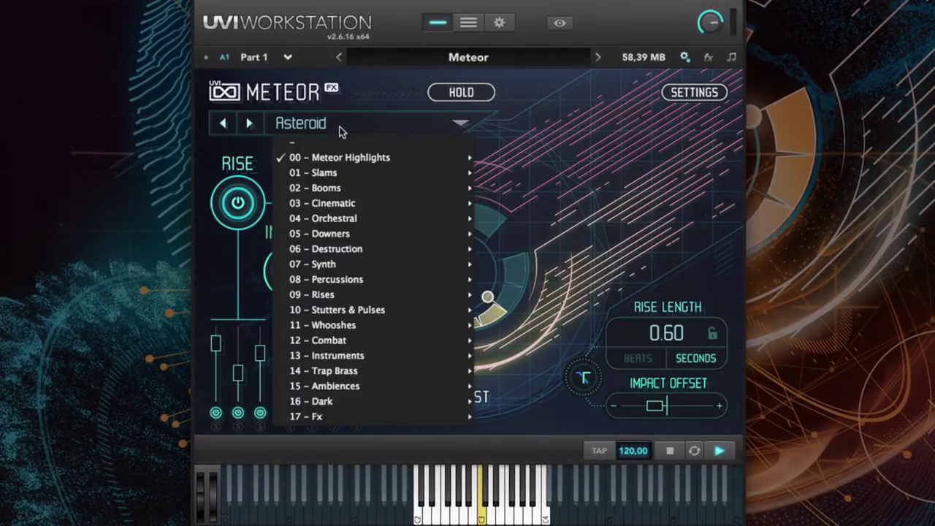
{"action": "left_click", "coordinate": [248, 124]}
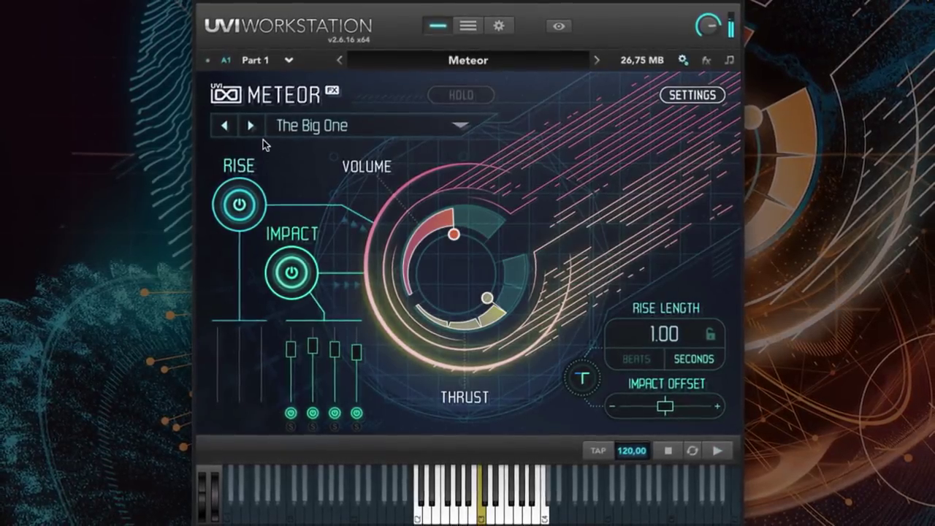
{"action": "left_click", "coordinate": [249, 125]}
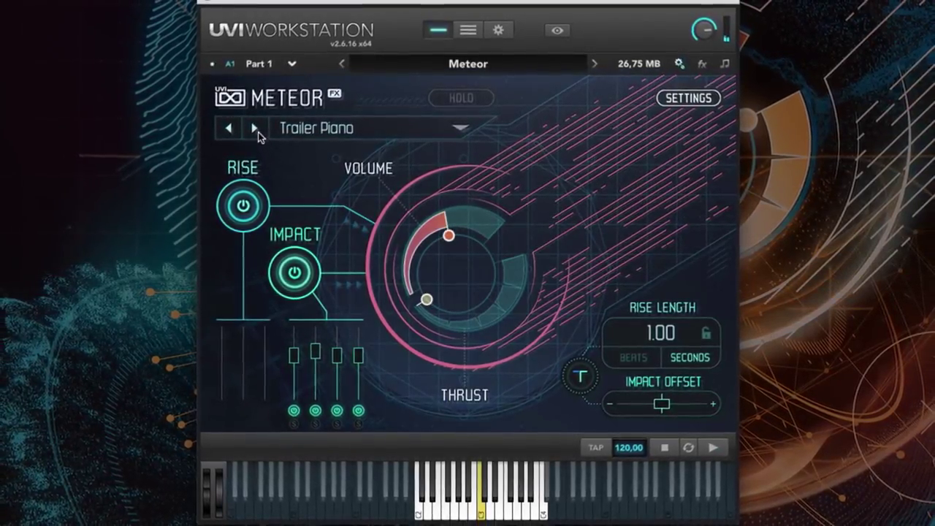
{"action": "left_click", "coordinate": [254, 129]}
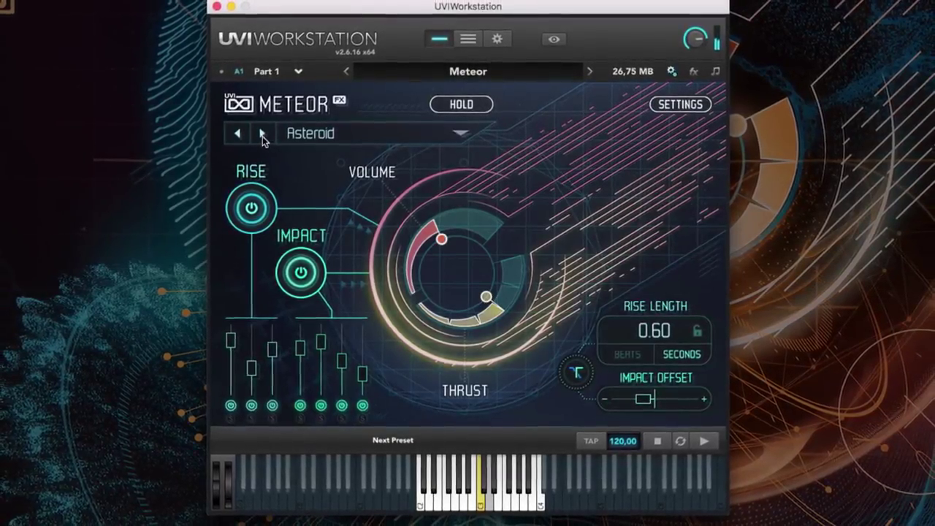
{"action": "left_click", "coordinate": [262, 134]}
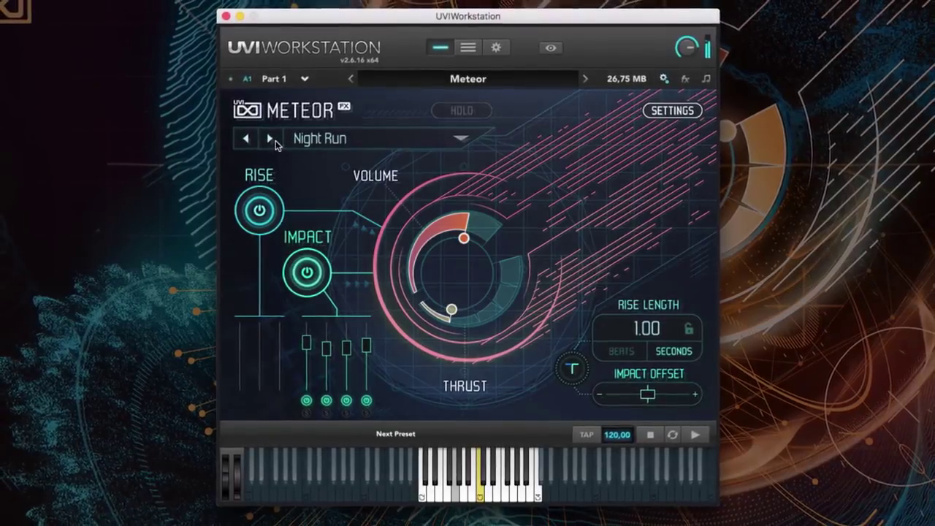
{"action": "left_click", "coordinate": [273, 139]}
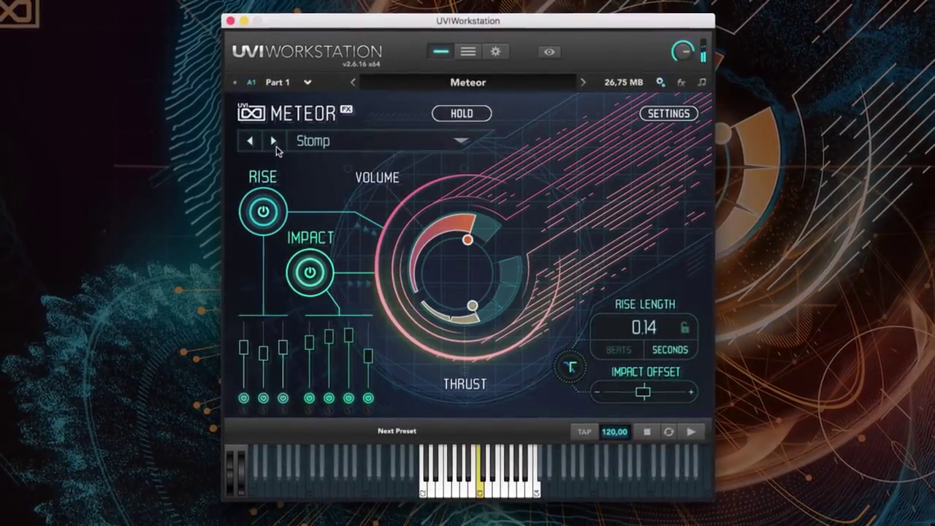
{"action": "left_click", "coordinate": [273, 141]}
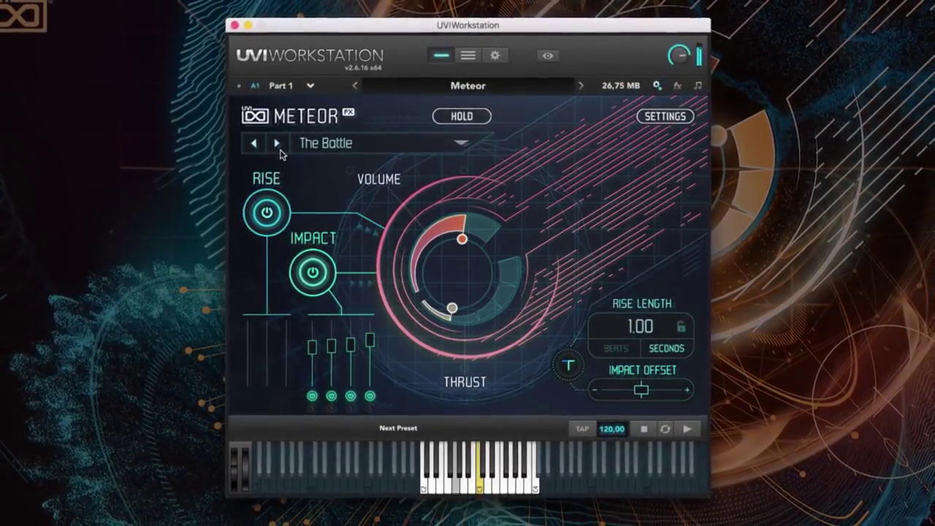
Step on through the Metalizer, The Fatness, Sax Pizza and The Big Slam I presets and load The Big Slam II
{"action": "left_click", "coordinate": [277, 144]}
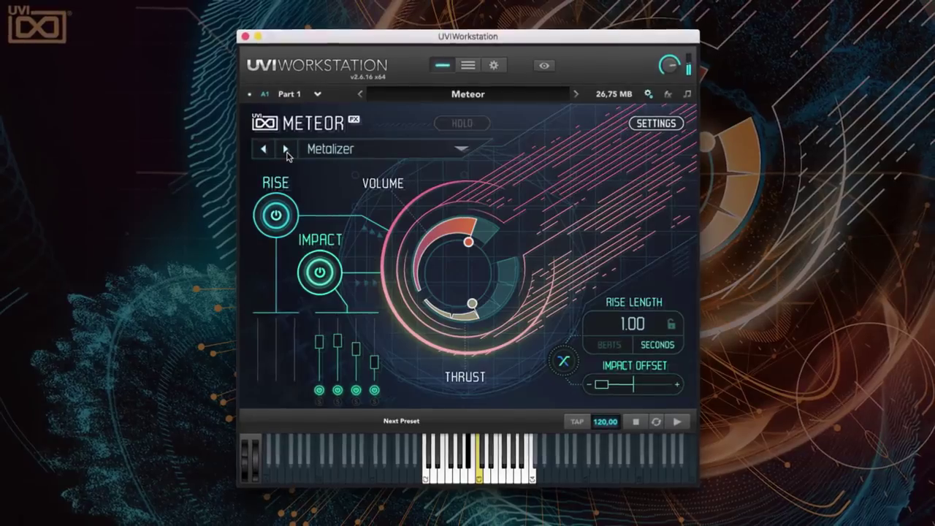
{"action": "left_click", "coordinate": [285, 149]}
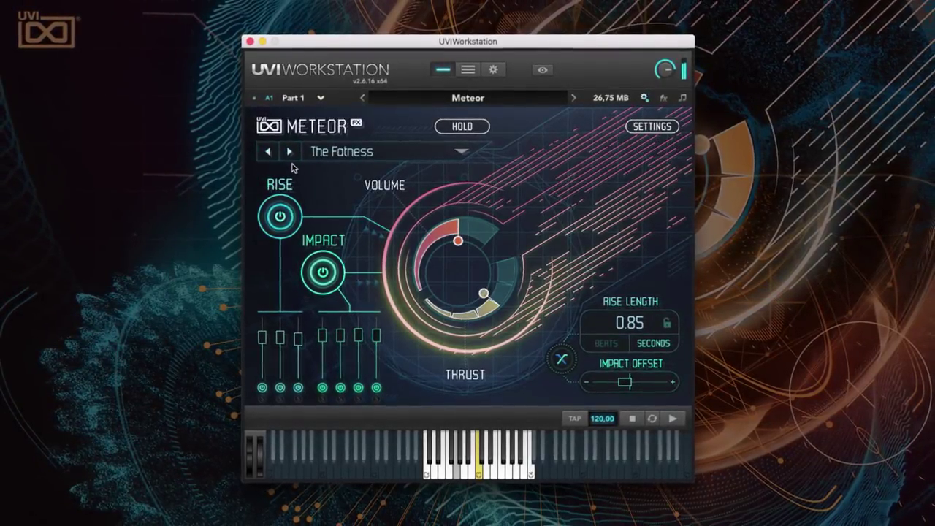
{"action": "left_click", "coordinate": [291, 152]}
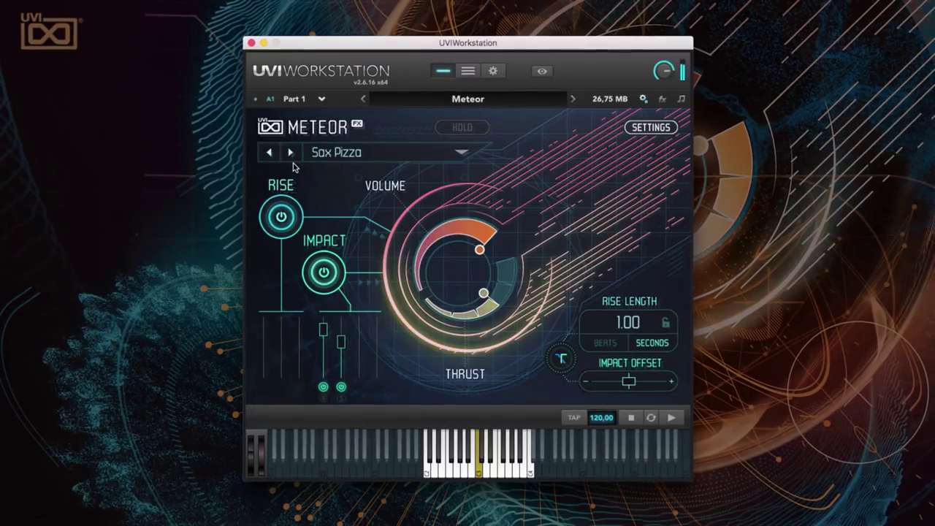
{"action": "left_click", "coordinate": [291, 153]}
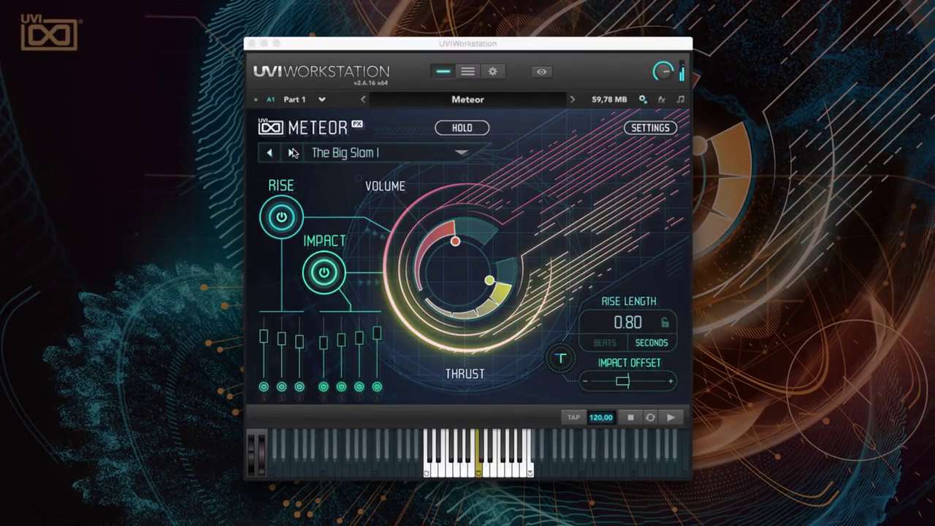
{"action": "left_click", "coordinate": [292, 152]}
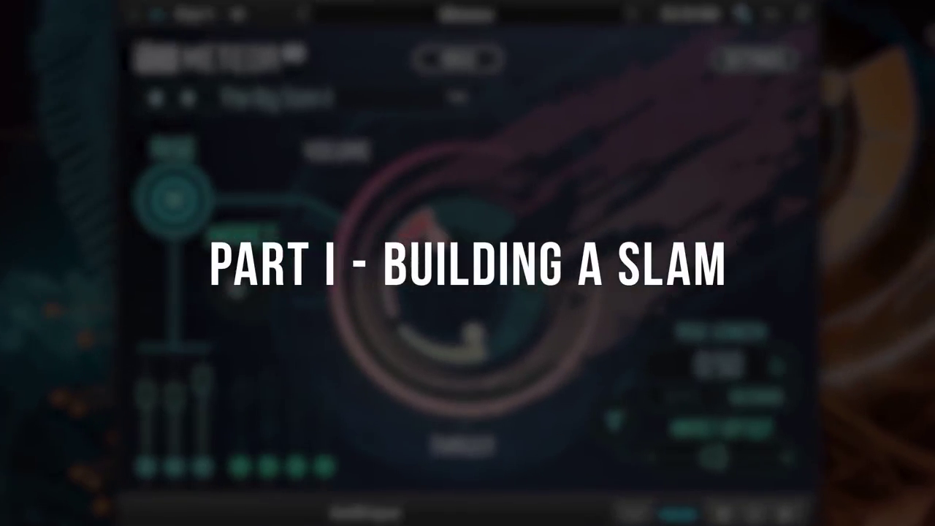
Compare the Rise and Impact parts of the sound by switching each one off and on, leaving both active
{"action": "left_click", "coordinate": [321, 273]}
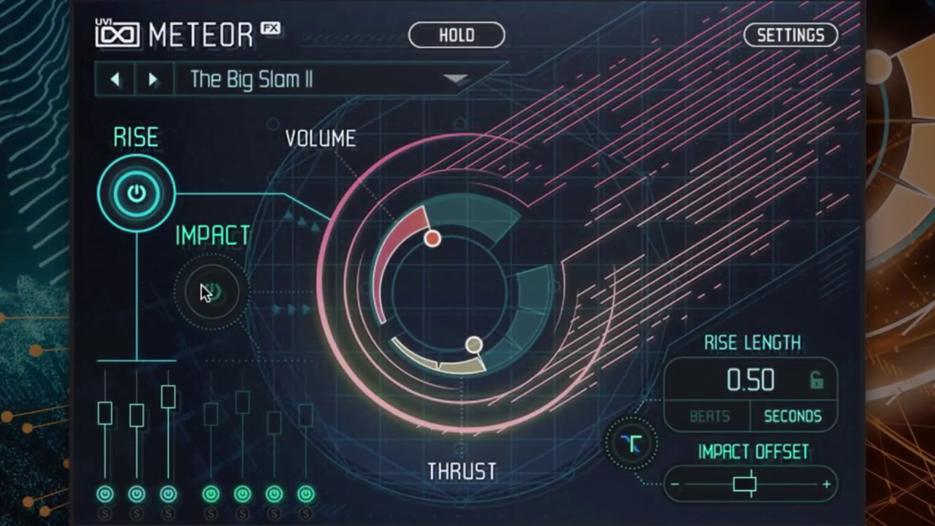
{"action": "left_click", "coordinate": [141, 189]}
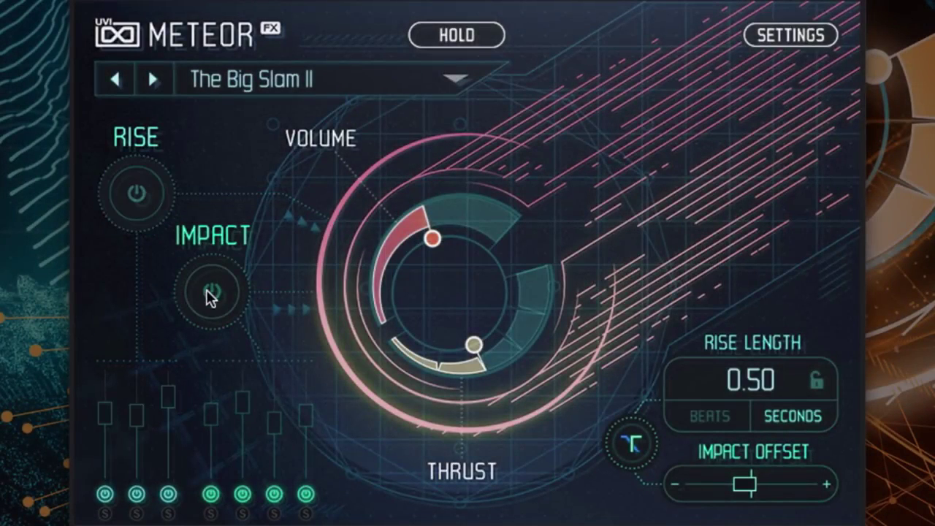
{"action": "left_click", "coordinate": [206, 293]}
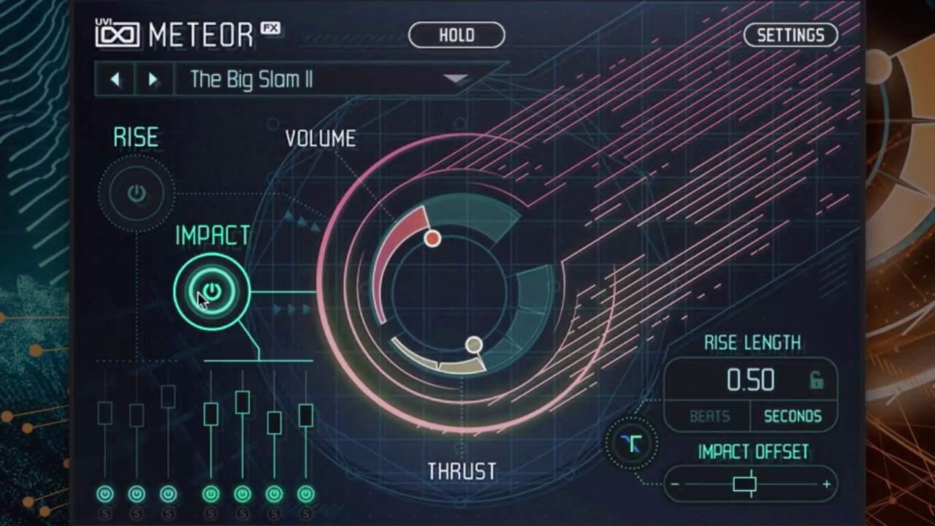
{"action": "left_click", "coordinate": [138, 198]}
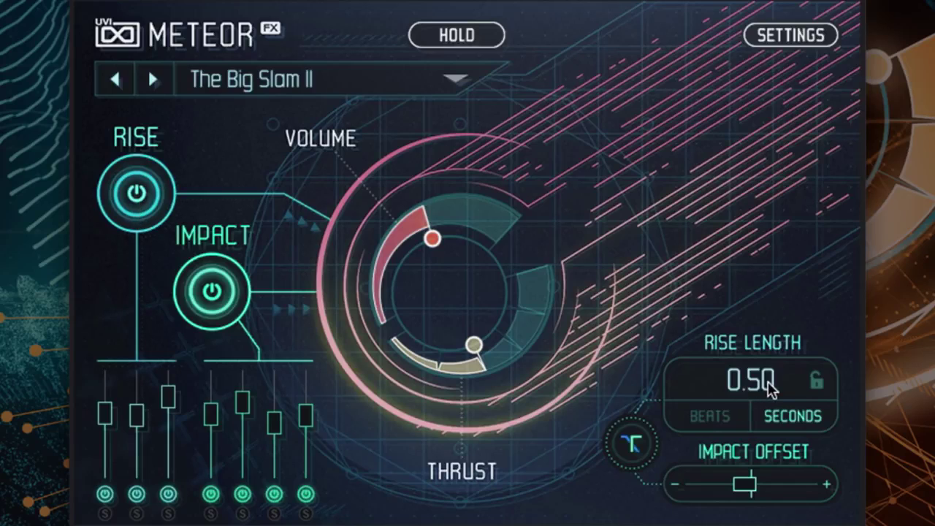
Set the rise length to 0.21 seconds and raise Thrust to about four fifths of its range
{"action": "scroll", "coordinate": [772, 393], "scroll_direction": "down", "scroll_amount": 10}
{"action": "scroll", "coordinate": [773, 393], "scroll_direction": "up", "scroll_amount": 6}
{"action": "left_click_drag", "start_coordinate": [514, 327], "coordinate": [541, 264]}
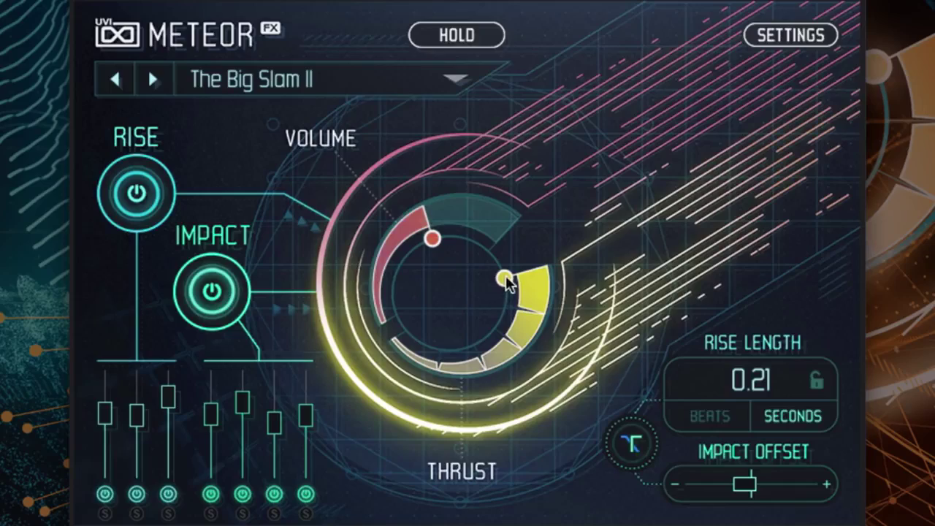
{"action": "left_click_drag", "start_coordinate": [507, 279], "coordinate": [513, 292]}
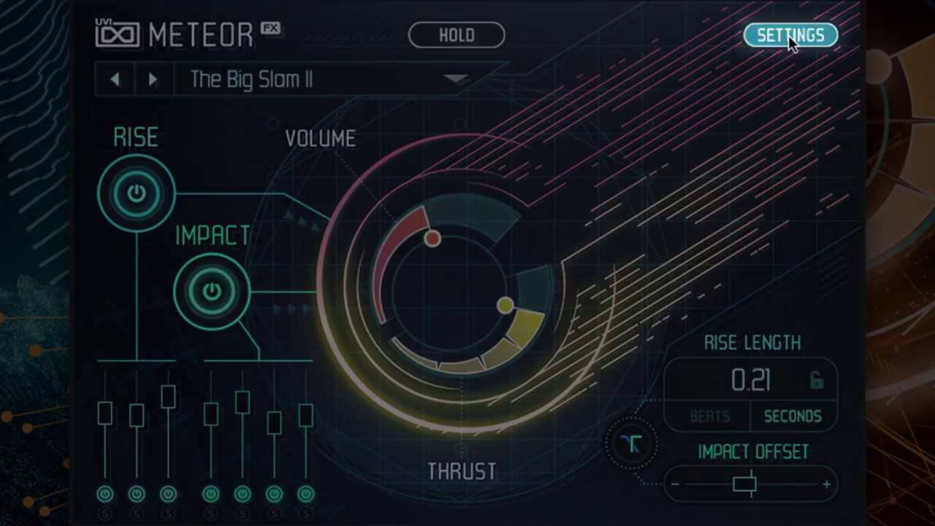
Open the layer settings and audition the Impact layers individually by soloing them, ending with no layer soloed
{"action": "left_click", "coordinate": [788, 36]}
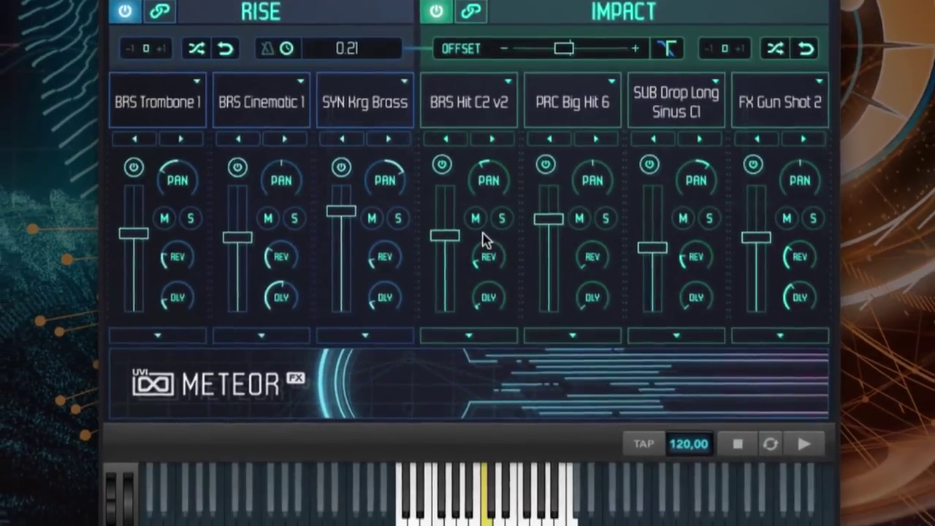
{"action": "left_click", "coordinate": [502, 217]}
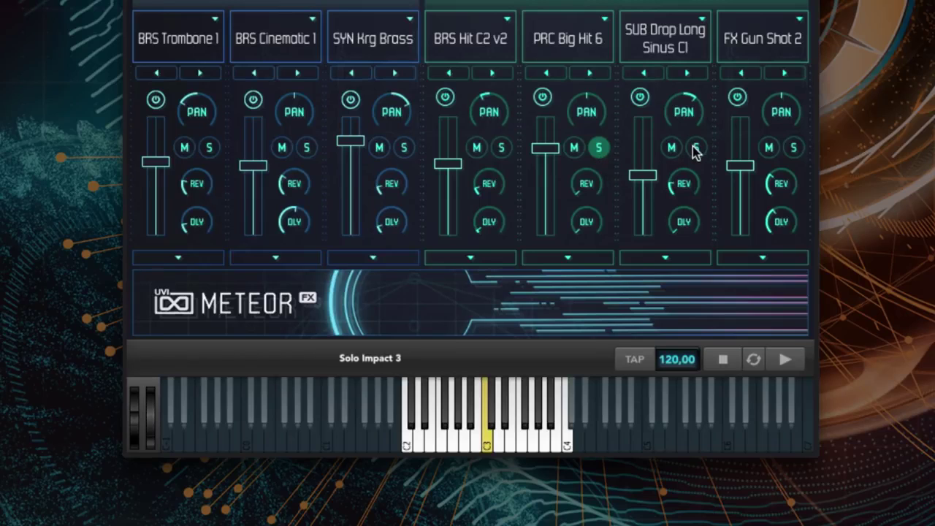
{"action": "left_click", "coordinate": [791, 149]}
{"action": "left_click", "coordinate": [793, 149]}
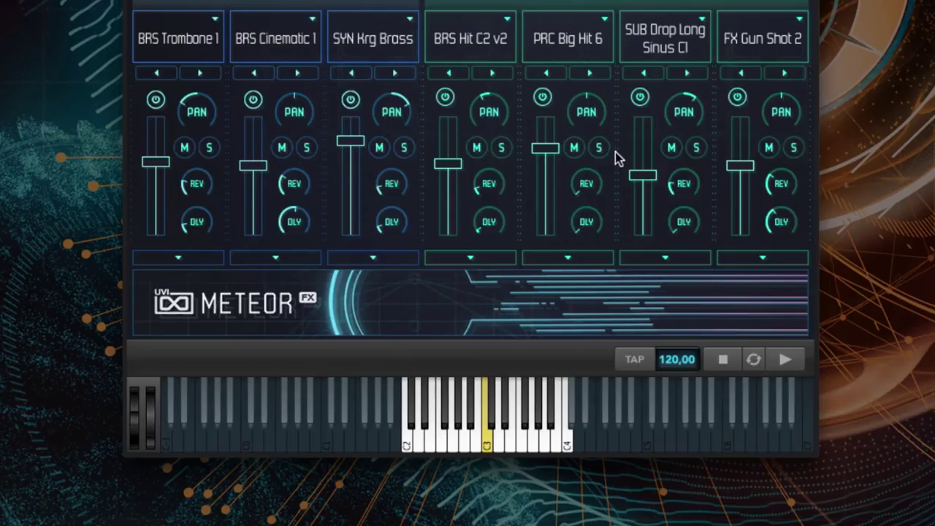
Solo the PRC Big Hit 6 impact layer and replace its sample with MTL Box 1 from Field Rec Metal
{"action": "left_click", "coordinate": [598, 149]}
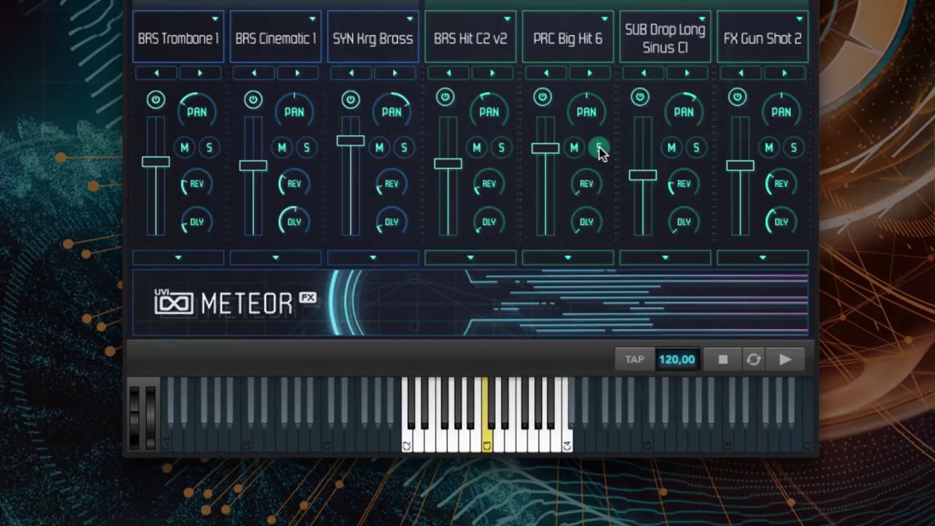
{"action": "left_click", "coordinate": [566, 44]}
{"action": "mouse_move", "coordinate": [600, 91]}
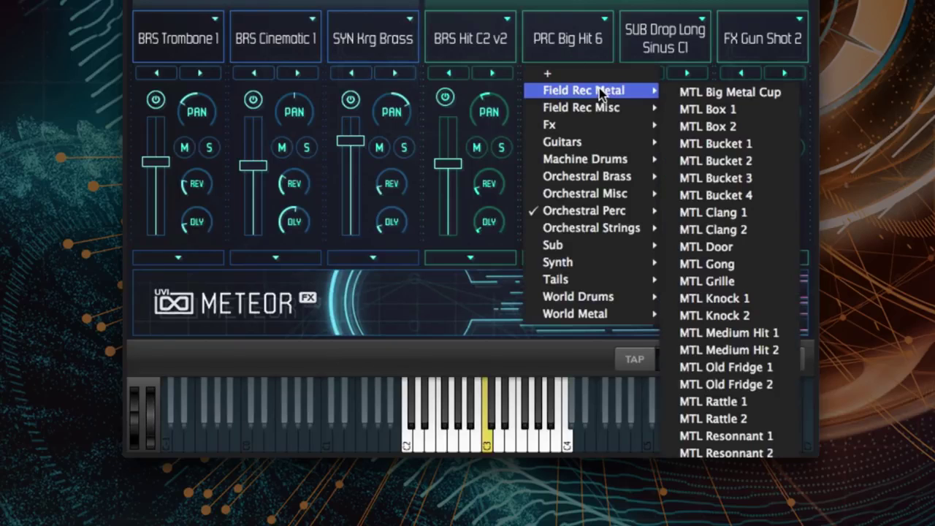
{"action": "left_click", "coordinate": [704, 109]}
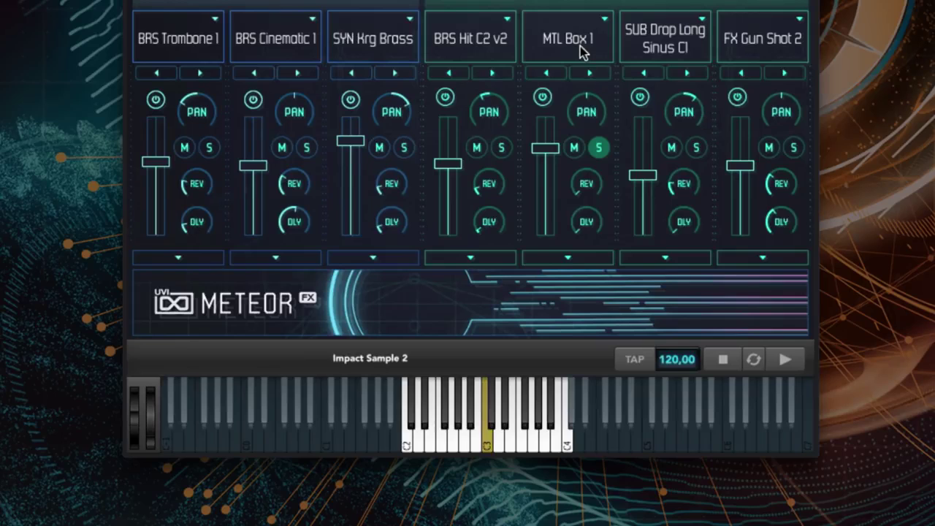
Try the MTL Rattle 1 sample in the soloed impact layer
{"action": "left_click", "coordinate": [582, 51]}
{"action": "mouse_move", "coordinate": [617, 91]}
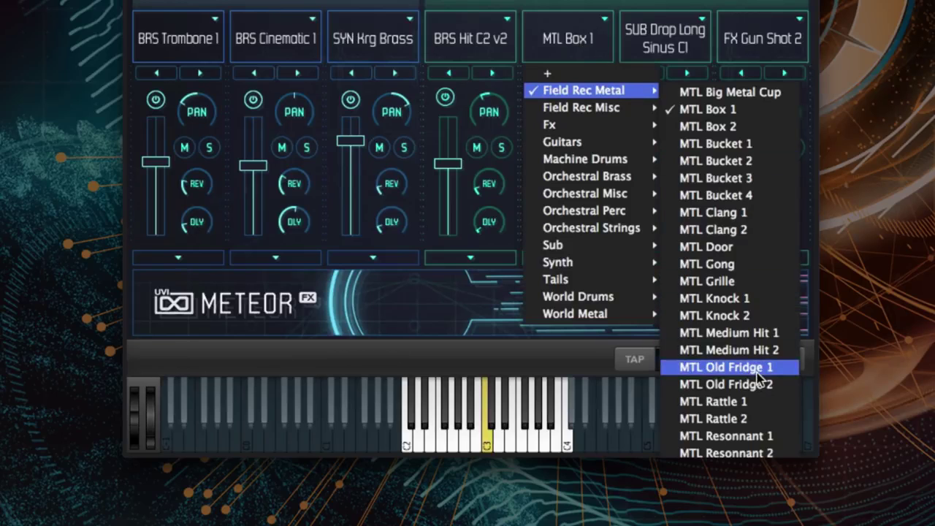
{"action": "left_click", "coordinate": [730, 404]}
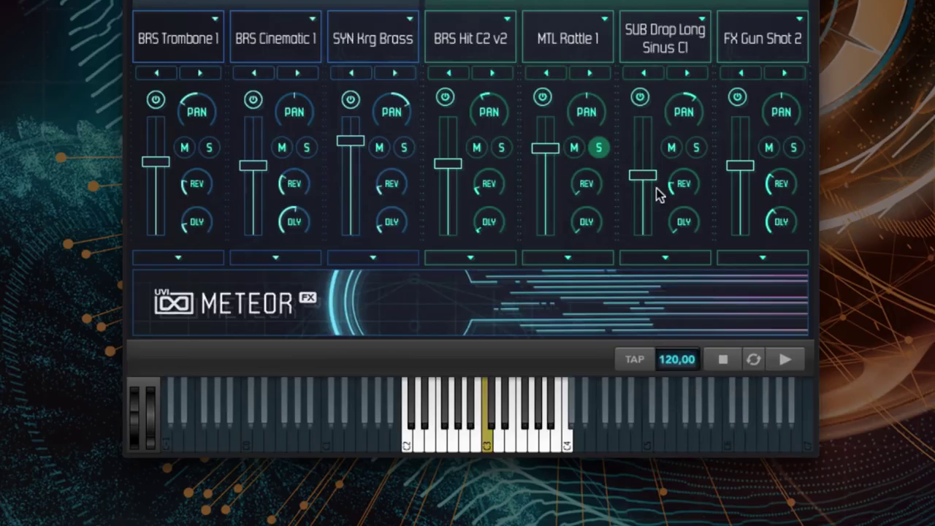
Replace the soloed impact layer's sample with MTL Sheet 1 from Field Rec Metal
{"action": "left_click", "coordinate": [583, 51]}
{"action": "mouse_move", "coordinate": [606, 91]}
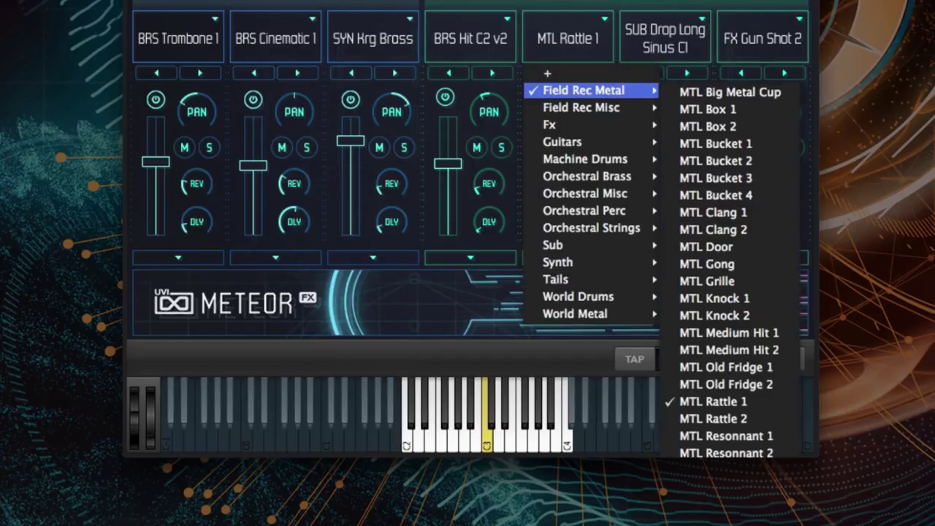
{"action": "left_click", "coordinate": [723, 511]}
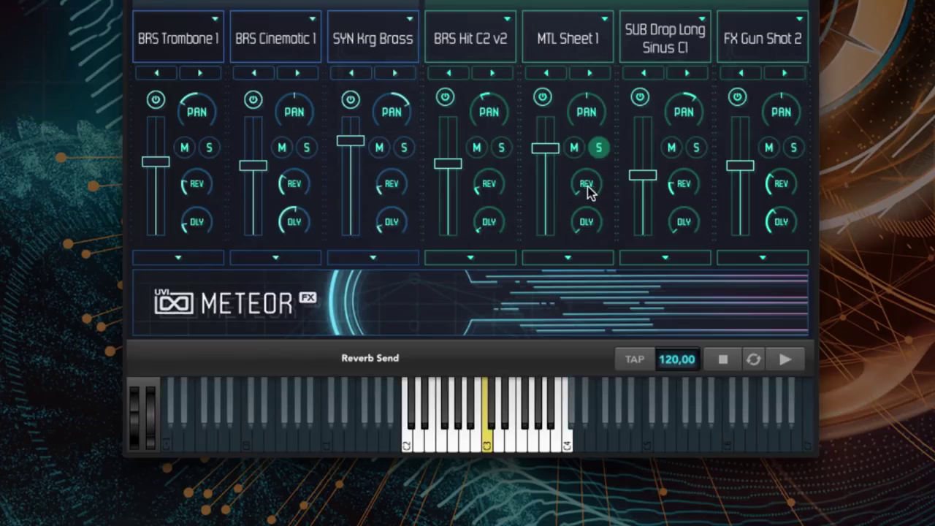
Open the MTL Sheet 1 layer's detailed controls and adjust its Shape transient and decay
{"action": "left_click", "coordinate": [568, 258]}
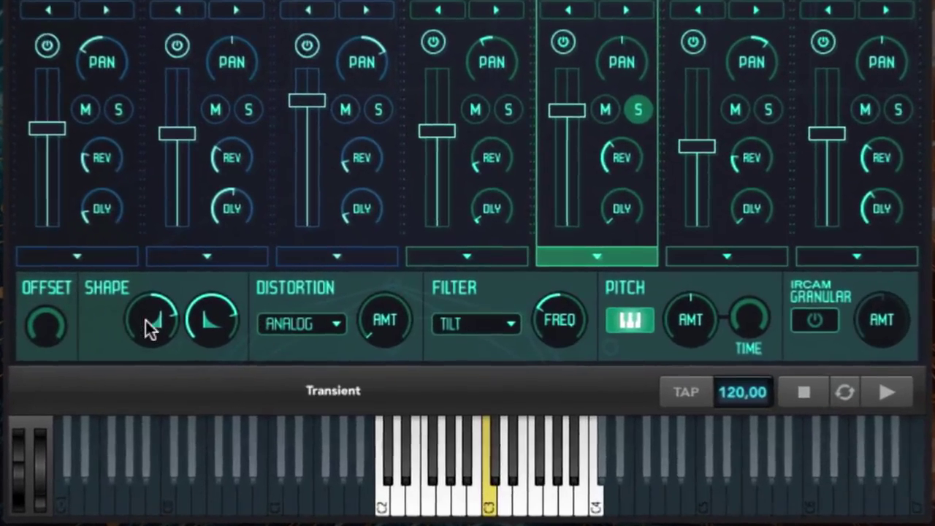
{"action": "left_click_drag", "start_coordinate": [144, 282], "coordinate": [182, 354]}
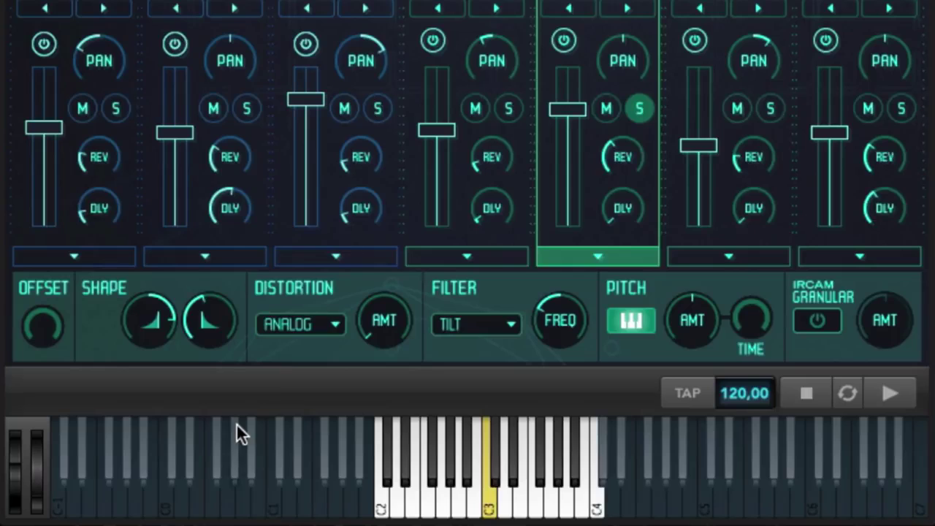
Try the LP-HP filter on the MTL Sheet 1 layer, return it to Tilt and raise the filter frequency
{"action": "left_click", "coordinate": [498, 327]}
{"action": "left_click", "coordinate": [501, 344]}
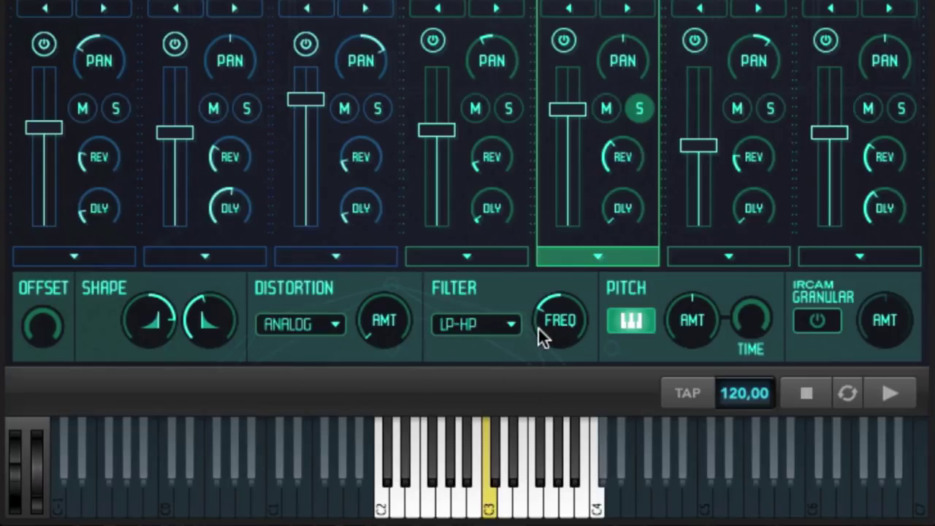
{"action": "left_click_drag", "start_coordinate": [559, 324], "coordinate": [554, 232]}
{"action": "left_click", "coordinate": [501, 323]}
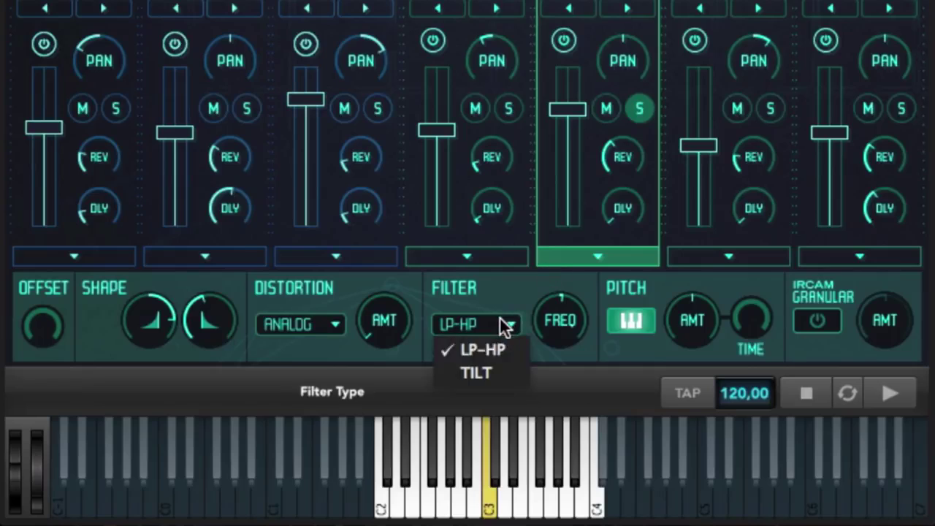
{"action": "left_click", "coordinate": [495, 366]}
{"action": "left_click_drag", "start_coordinate": [559, 314], "coordinate": [558, 267]}
Set the MTL Sheet 1 layer's pitch shift amount to -24 semitones and its pitch shift duration to 730 ms
{"action": "mouse_move", "coordinate": [711, 314]}
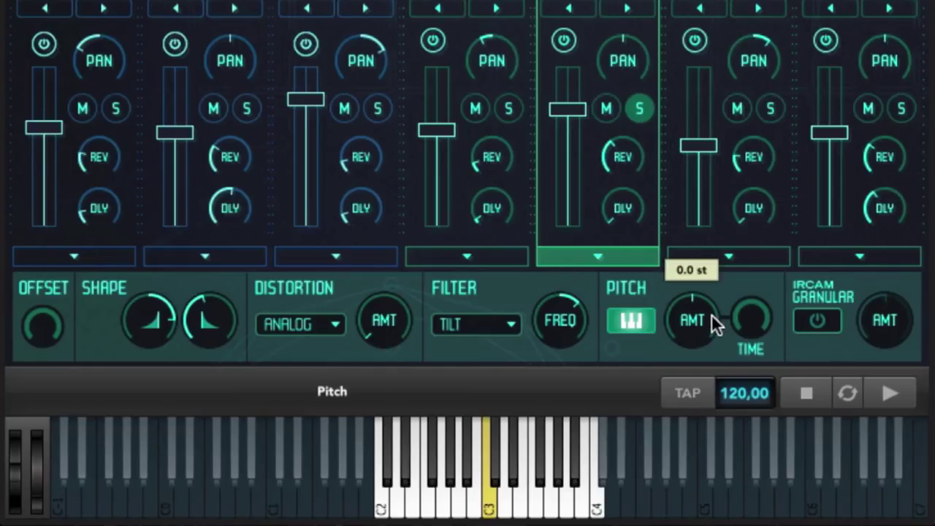
{"action": "left_click_drag", "start_coordinate": [711, 314], "coordinate": [723, 445]}
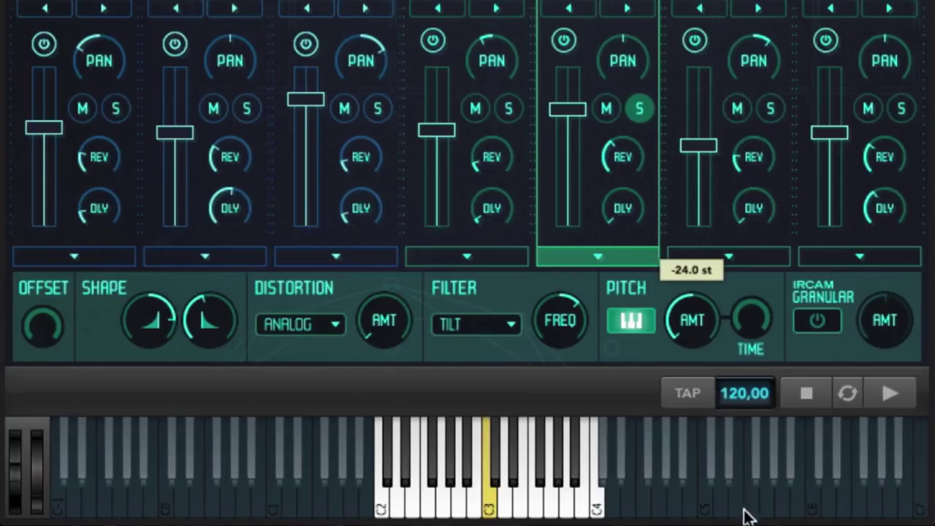
{"action": "left_click_drag", "start_coordinate": [746, 515], "coordinate": [745, 504]}
{"action": "left_click_drag", "start_coordinate": [747, 317], "coordinate": [752, 166]}
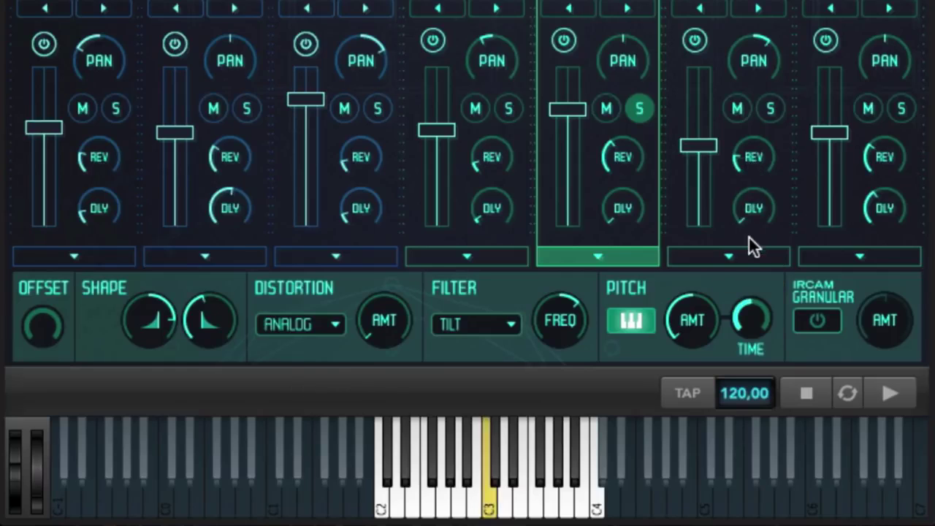
{"action": "mouse_move", "coordinate": [746, 310]}
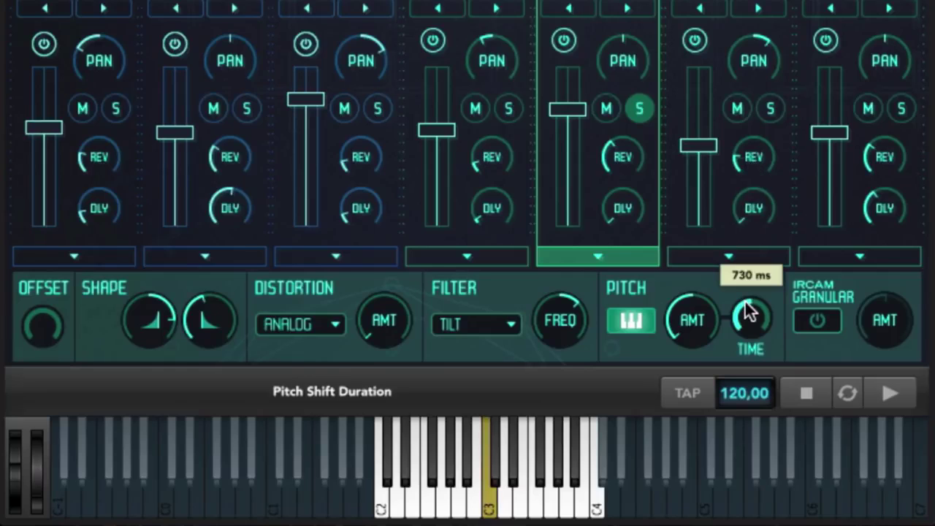
Enable IRCAM Granular on the MTL Sheet 1 layer, lower its volume slightly, and close its unsoloed detail controls
{"action": "left_click", "coordinate": [816, 322]}
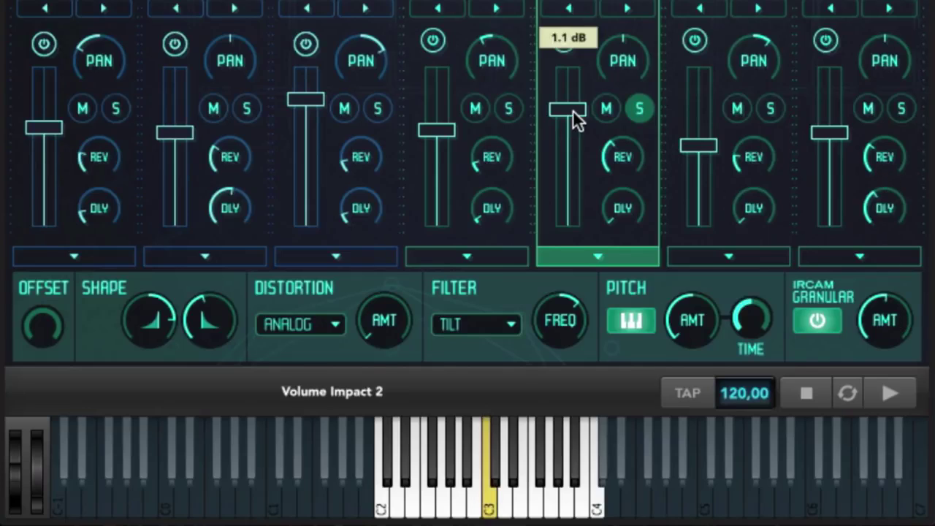
{"action": "left_click_drag", "start_coordinate": [573, 109], "coordinate": [575, 121]}
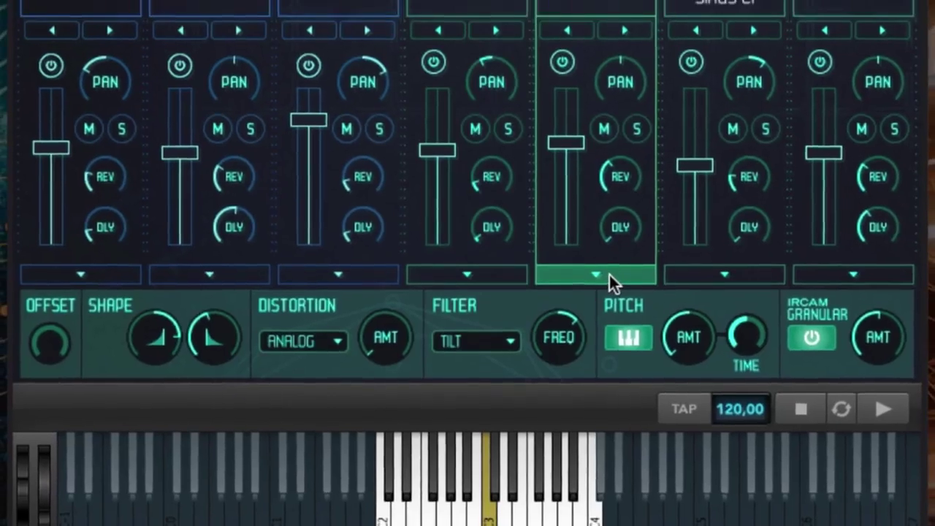
{"action": "left_click", "coordinate": [597, 255]}
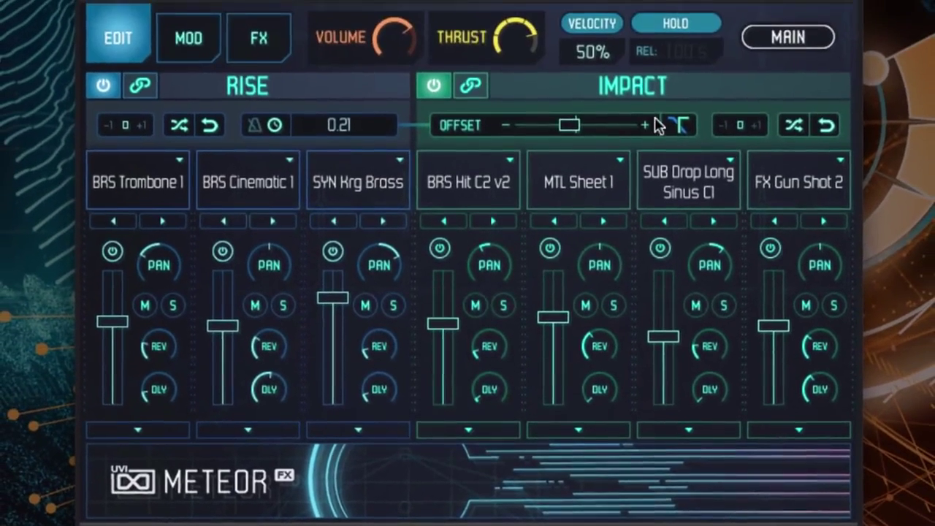
Raise the EQ's low gain slightly and the Width effect's color in the effects section
{"action": "left_click", "coordinate": [266, 44]}
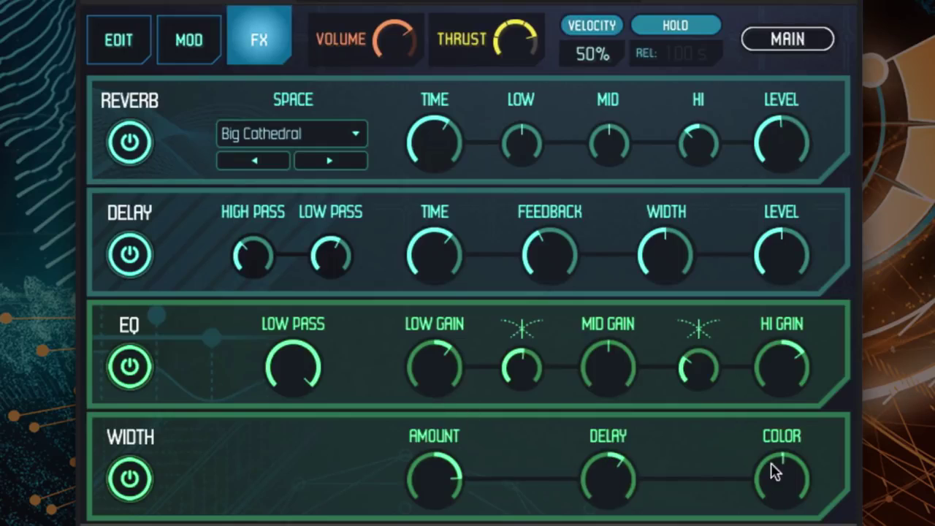
{"action": "left_click_drag", "start_coordinate": [771, 463], "coordinate": [764, 387]}
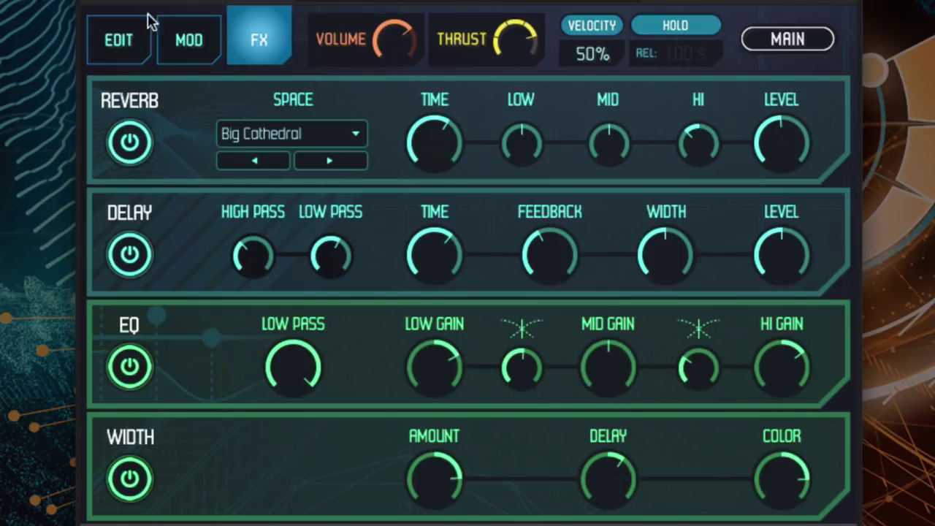
{"action": "left_click", "coordinate": [130, 41]}
Return to the main page and reload The Big Slam II by switching to The Big Slam I and back
{"action": "left_click", "coordinate": [778, 40]}
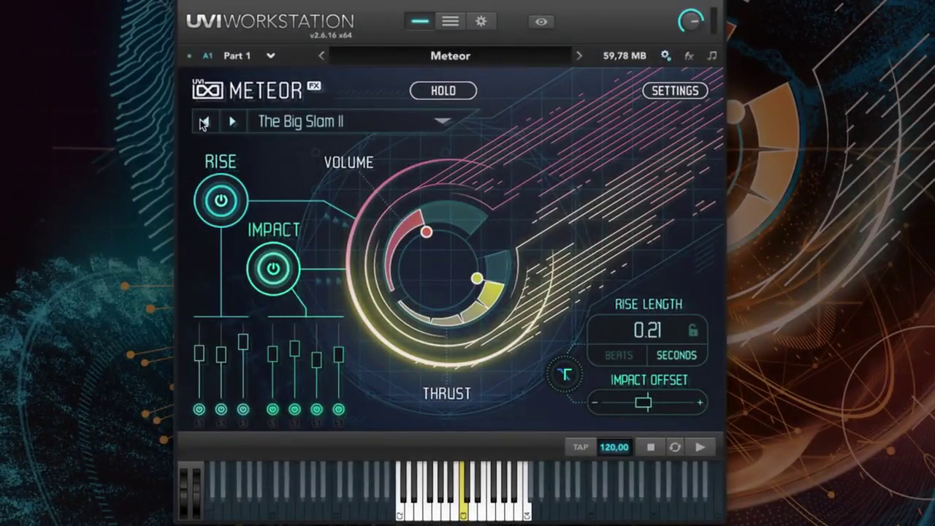
{"action": "left_click", "coordinate": [204, 121]}
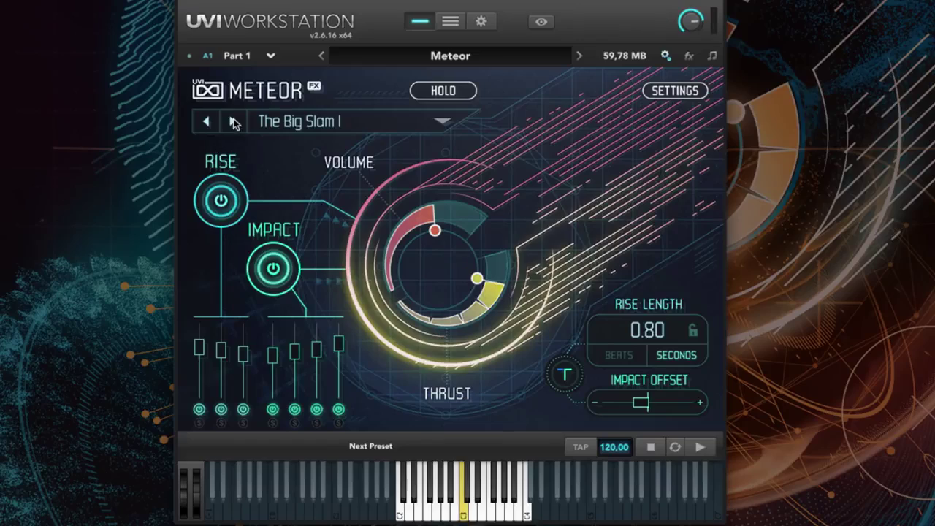
{"action": "left_click", "coordinate": [233, 121]}
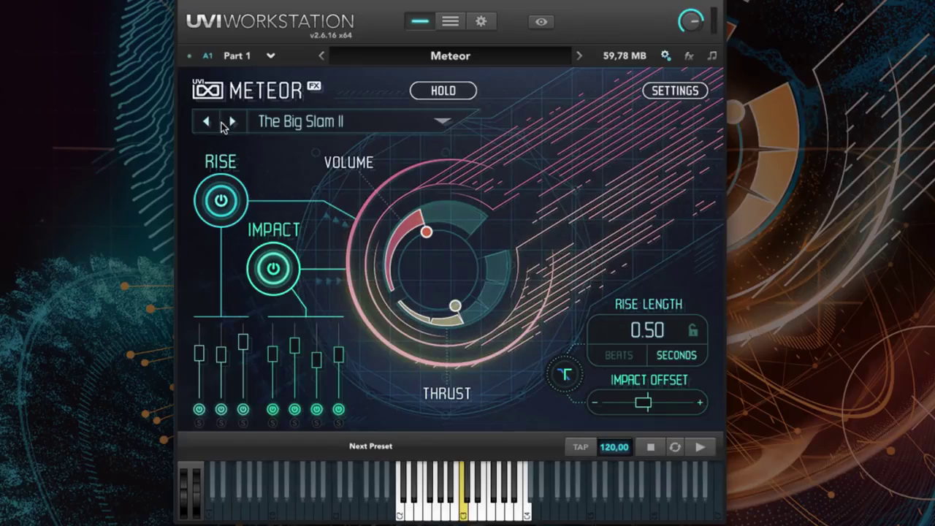
Disable the Impact section and Hold, and set the rise length to 5 seconds
{"action": "left_click", "coordinate": [273, 268]}
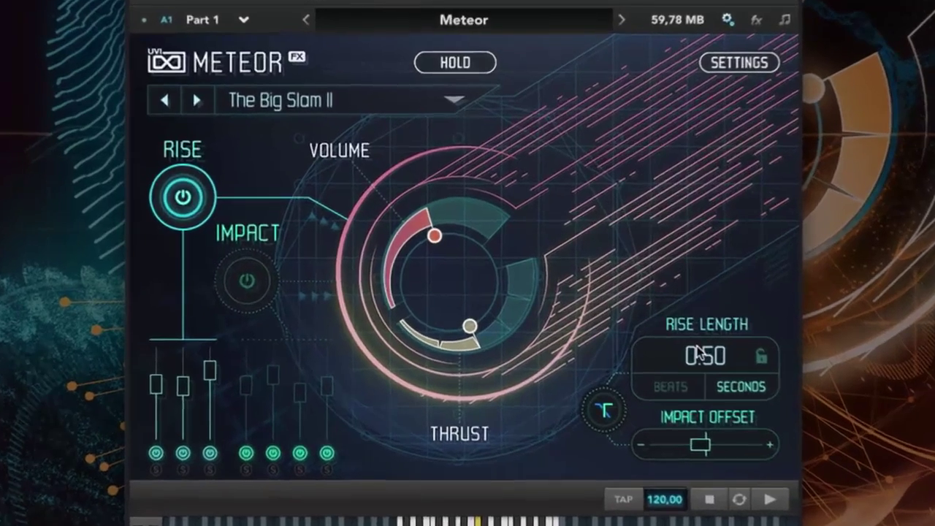
{"action": "double_click", "coordinate": [661, 338]}
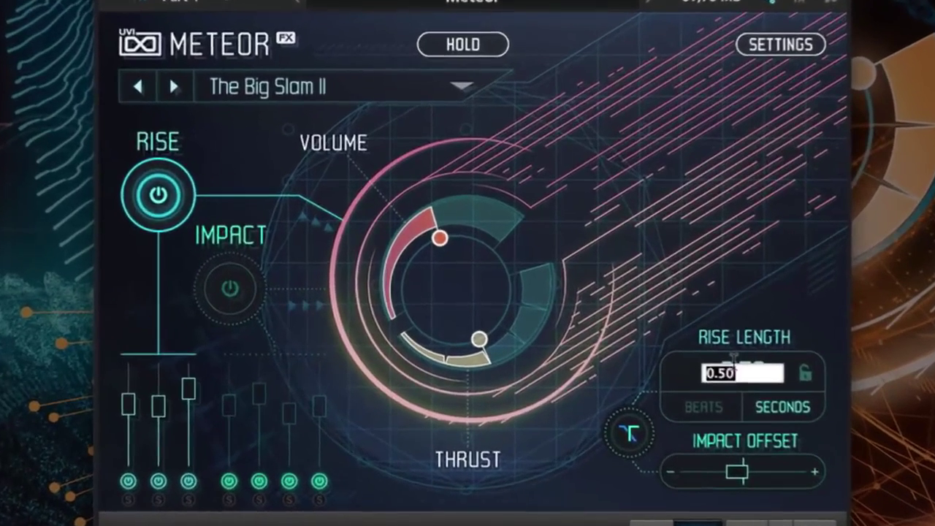
{"action": "type", "text": "5"}
{"action": "key", "text": "Return"}
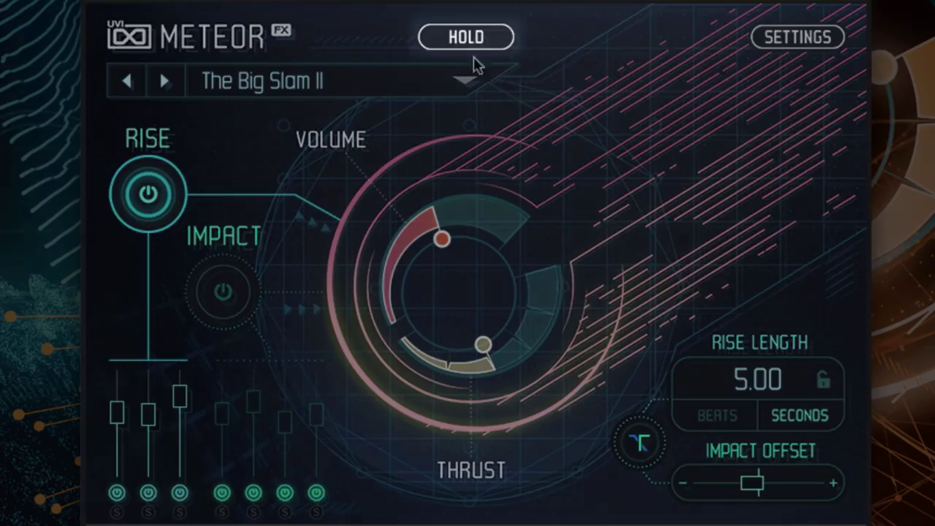
{"action": "left_click", "coordinate": [459, 35]}
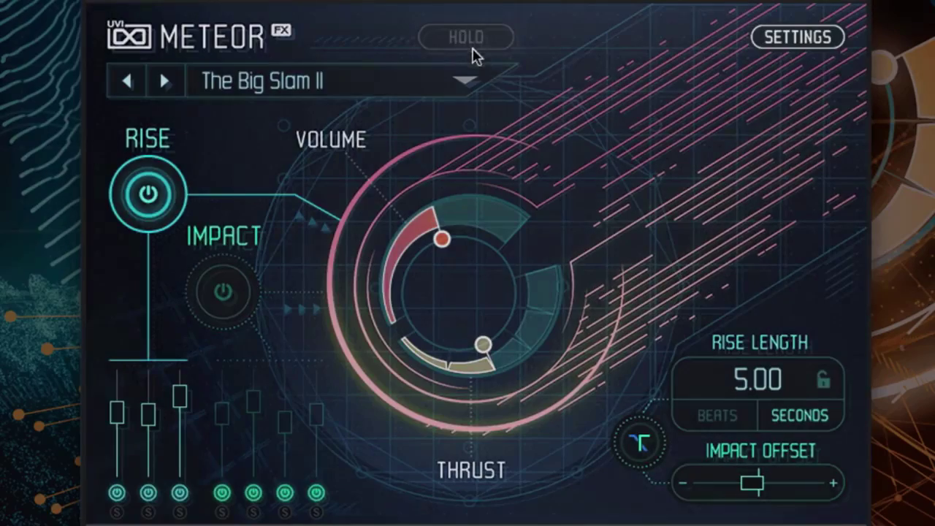
In the edit page, link the Rise layers to level their volumes and bring their reverb and delay sends to minimum
{"action": "left_click", "coordinate": [787, 38]}
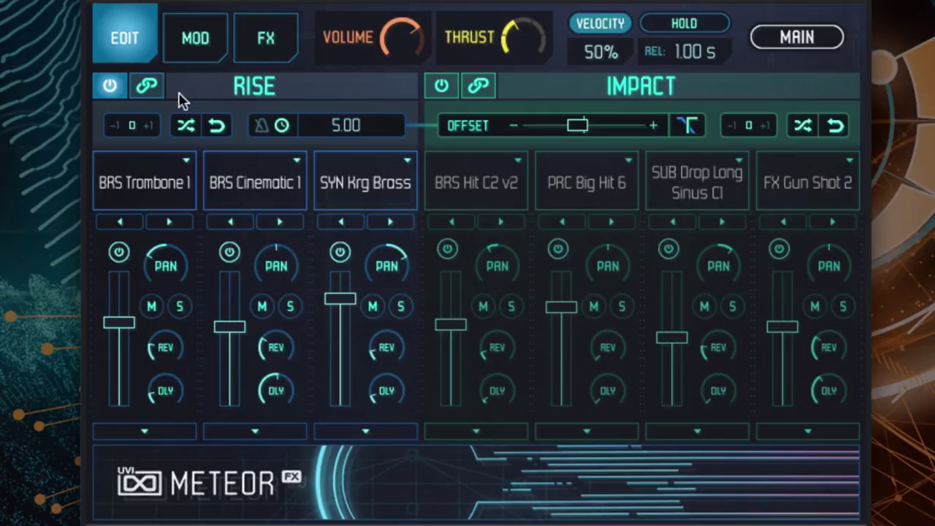
{"action": "left_click", "coordinate": [148, 85]}
{"action": "left_click_drag", "start_coordinate": [123, 321], "coordinate": [130, 314]}
{"action": "left_click_drag", "start_coordinate": [166, 347], "coordinate": [166, 475]}
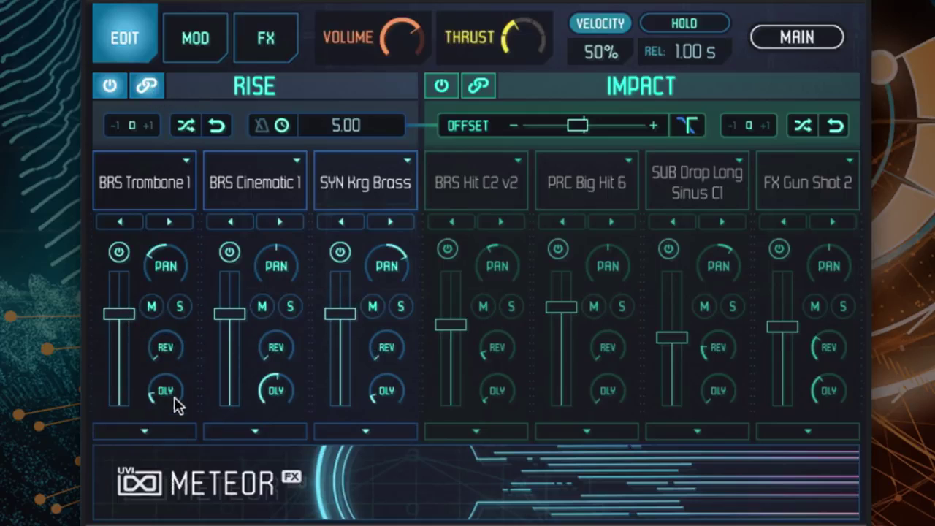
{"action": "left_click_drag", "start_coordinate": [174, 397], "coordinate": [165, 447]}
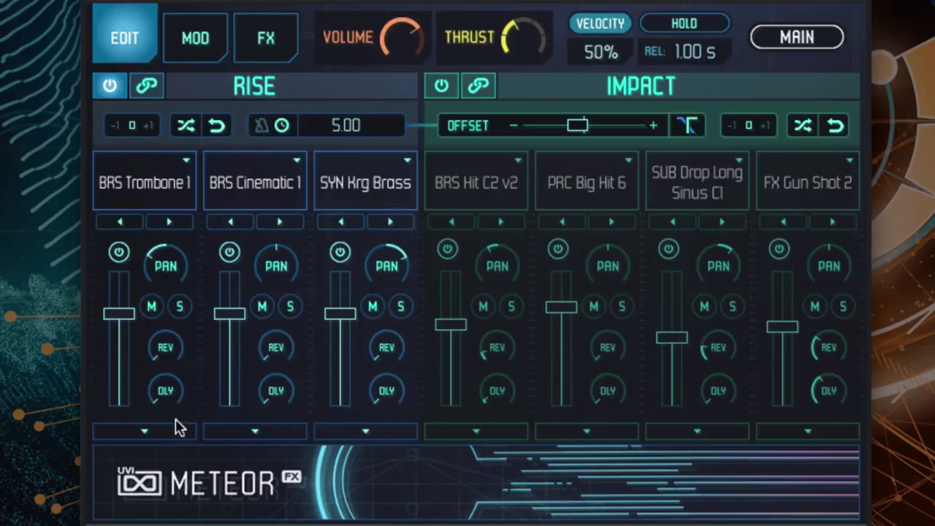
Open the BRS Trombone 1 layer's detailed controls and audition each Rise layer in solo, ending on BRS Trombone 1
{"action": "left_click", "coordinate": [143, 432]}
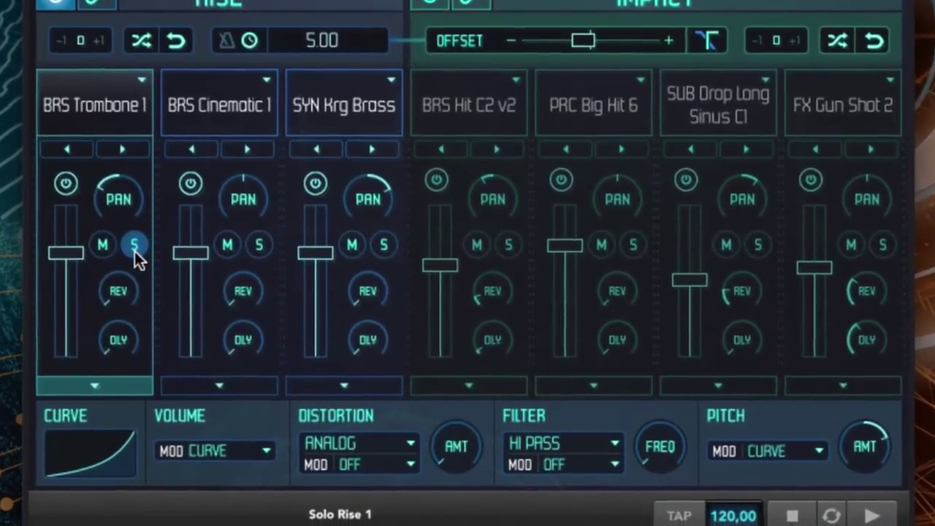
{"action": "left_click", "coordinate": [134, 246]}
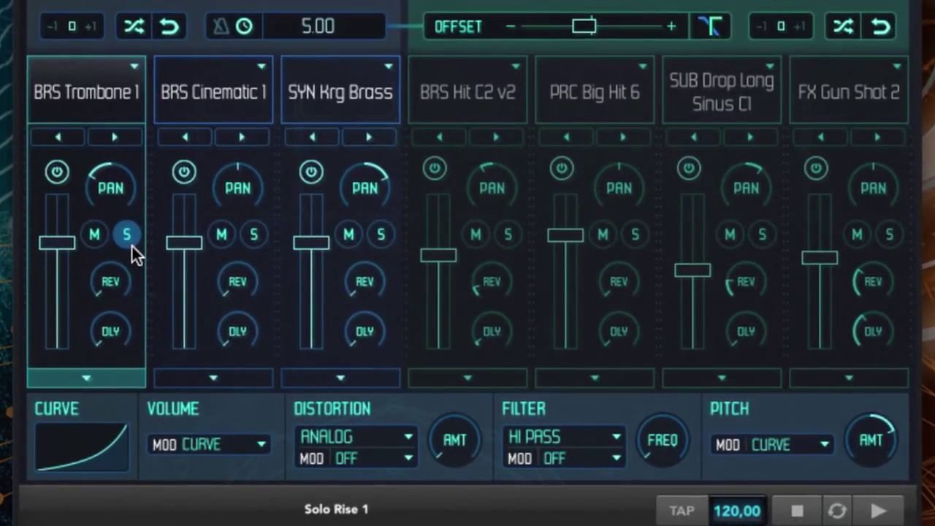
{"action": "left_click", "coordinate": [254, 234]}
{"action": "left_click", "coordinate": [380, 234]}
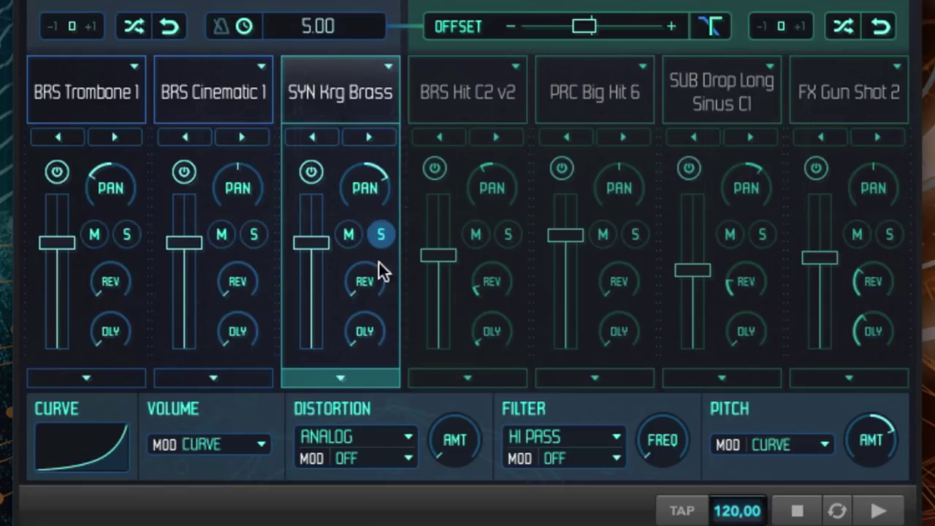
{"action": "left_click", "coordinate": [129, 241]}
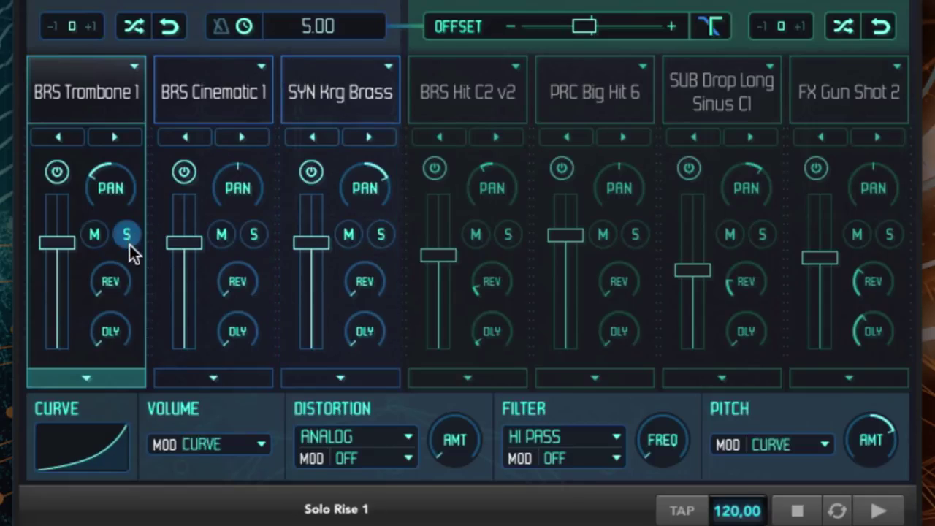
Try the BRS Trombone 1 layer with volume modulation off, and set the modulation source back to Curve
{"action": "left_click", "coordinate": [215, 444]}
{"action": "left_click", "coordinate": [222, 468]}
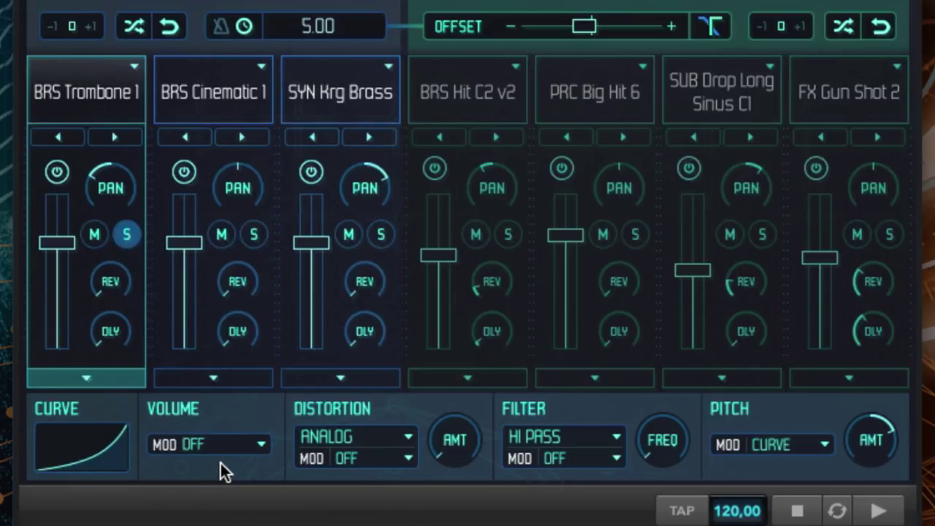
{"action": "left_click", "coordinate": [197, 442]}
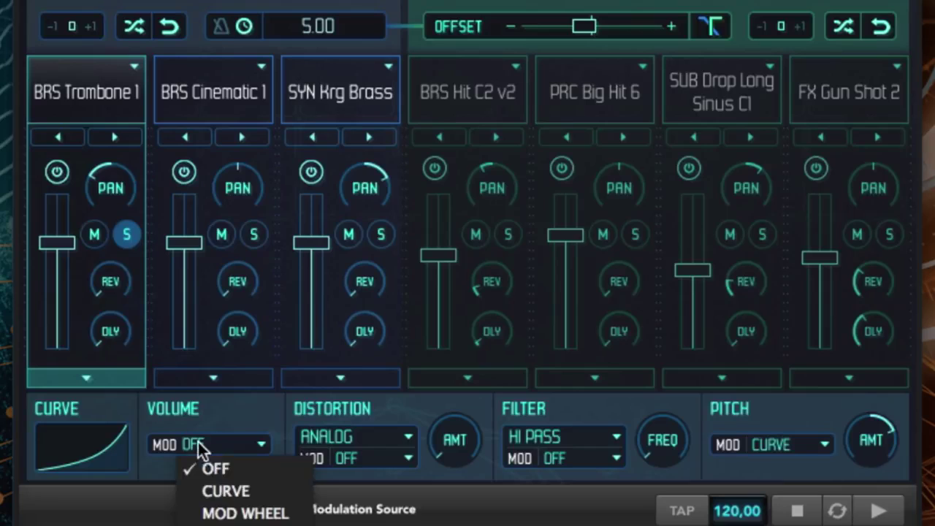
{"action": "left_click", "coordinate": [218, 485]}
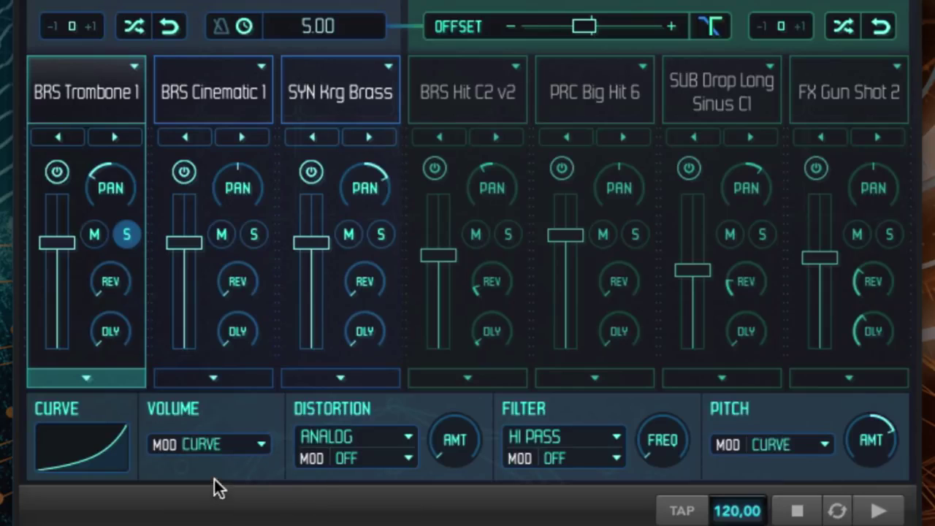
Try Mod Wheel as BRS Trombone 1's volume modulation source, restore Curve, and close and unsolo the layer
{"action": "left_click", "coordinate": [206, 442]}
{"action": "left_click", "coordinate": [227, 514]}
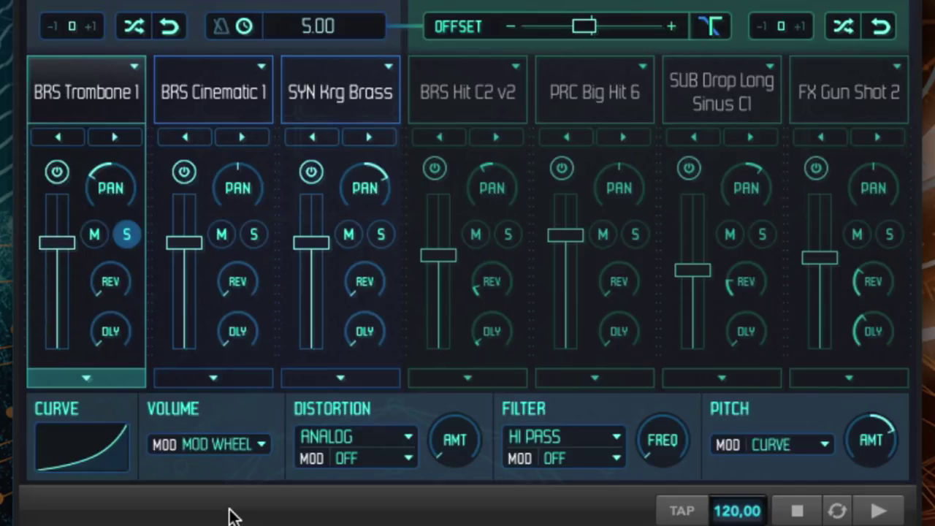
{"action": "left_click", "coordinate": [223, 440]}
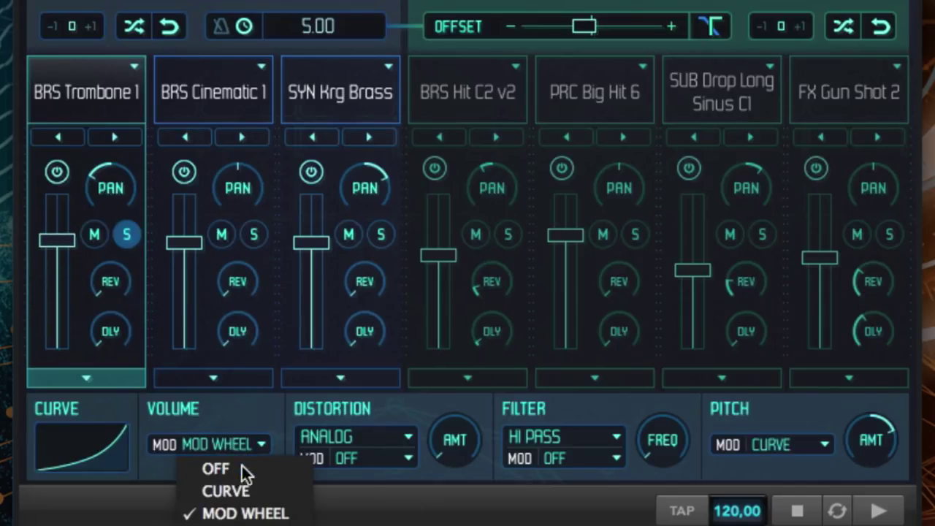
{"action": "left_click", "coordinate": [237, 493]}
{"action": "left_click", "coordinate": [103, 372]}
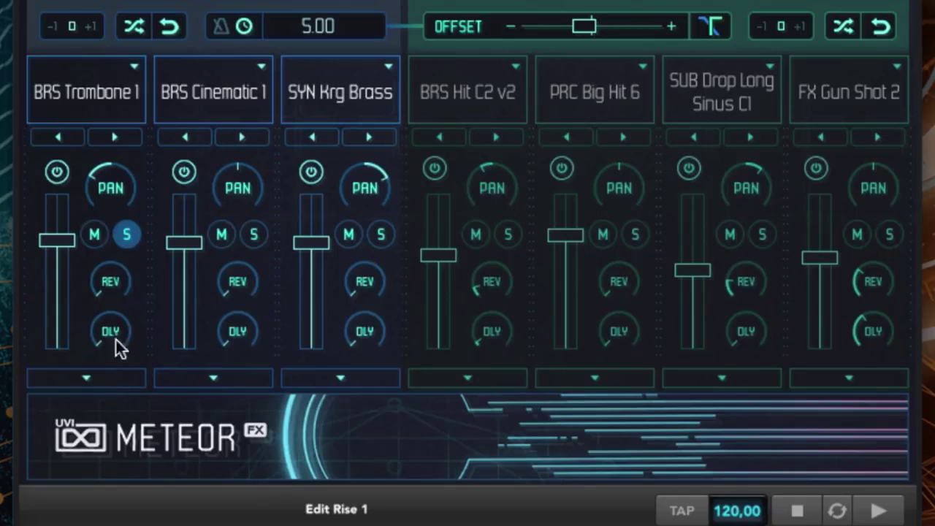
{"action": "left_click", "coordinate": [128, 233]}
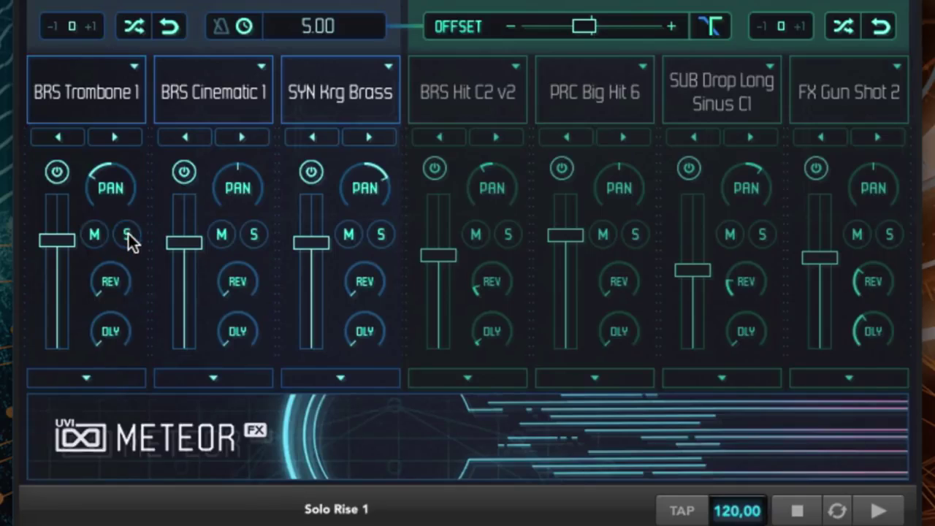
Replace the BRS Cinematic 1 Rise layer's sample with REV Accident from Reverse Fx and solo the layer
{"action": "left_click", "coordinate": [235, 93]}
{"action": "mouse_move", "coordinate": [254, 273]}
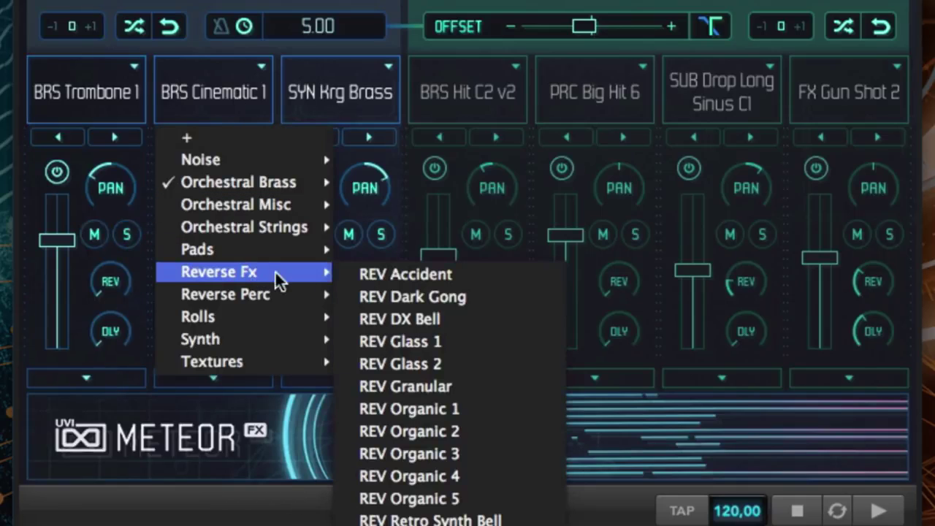
{"action": "left_click", "coordinate": [399, 275]}
{"action": "left_click", "coordinate": [252, 235]}
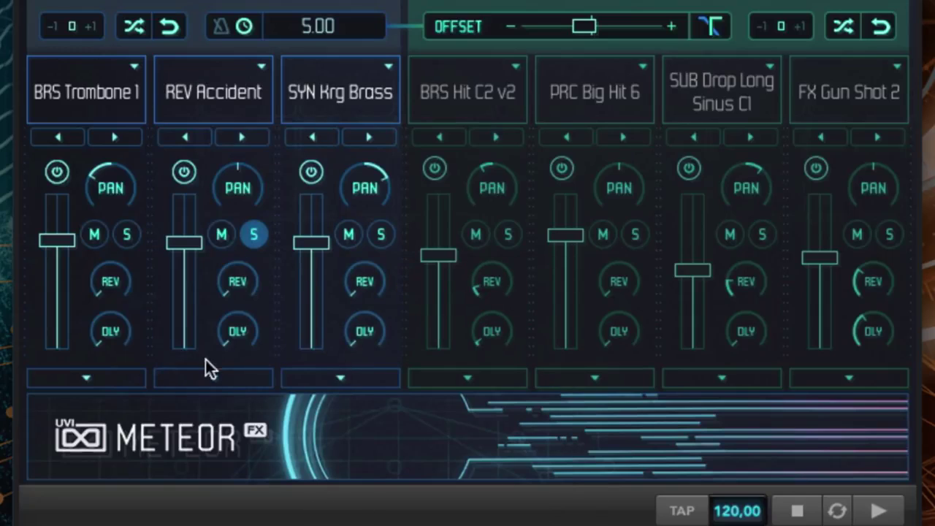
Open the REV Accident layer's detailed controls, try reshaping its curve, and close and unsolo the layer
{"action": "left_click", "coordinate": [212, 377]}
{"action": "left_click_drag", "start_coordinate": [98, 449], "coordinate": [117, 488]}
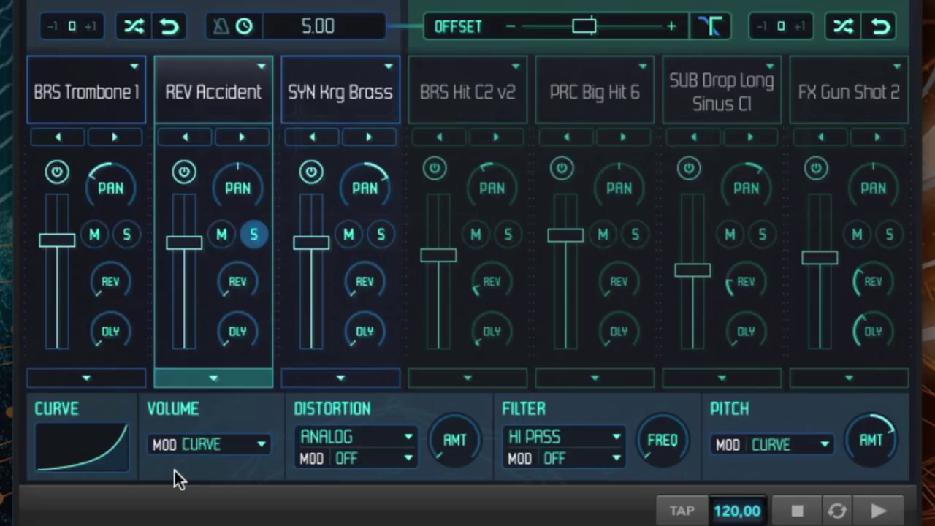
{"action": "left_click", "coordinate": [228, 379]}
{"action": "left_click", "coordinate": [254, 235]}
Solo the SYN Krg Brass Rise layer, modulate its Analog distortion with Curve at a raised amount, and close its detailed controls
{"action": "left_click", "coordinate": [387, 230]}
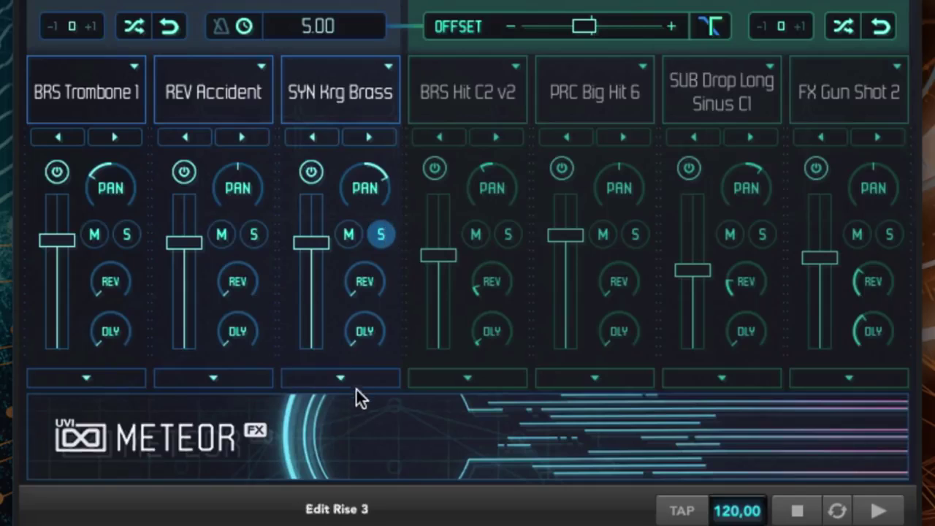
{"action": "left_click", "coordinate": [356, 380]}
{"action": "left_click", "coordinate": [369, 458]}
{"action": "left_click", "coordinate": [383, 504]}
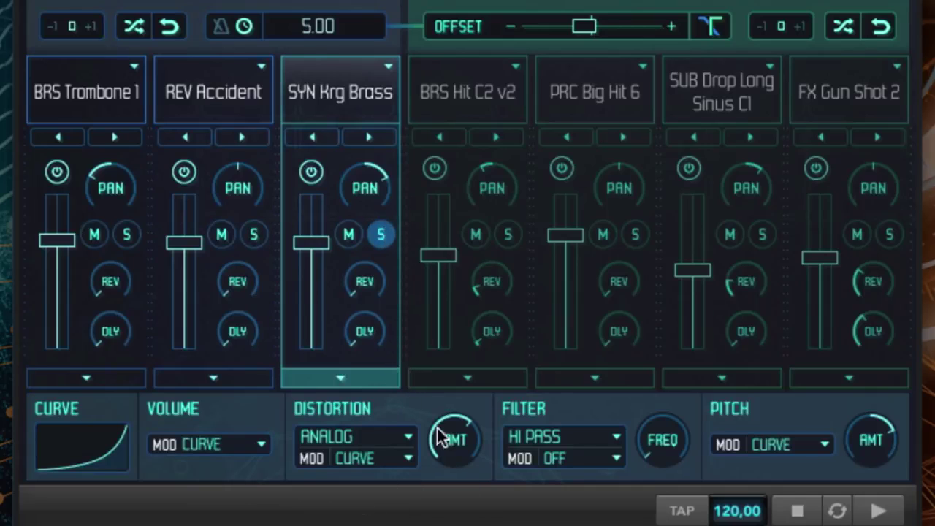
{"action": "left_click", "coordinate": [355, 369]}
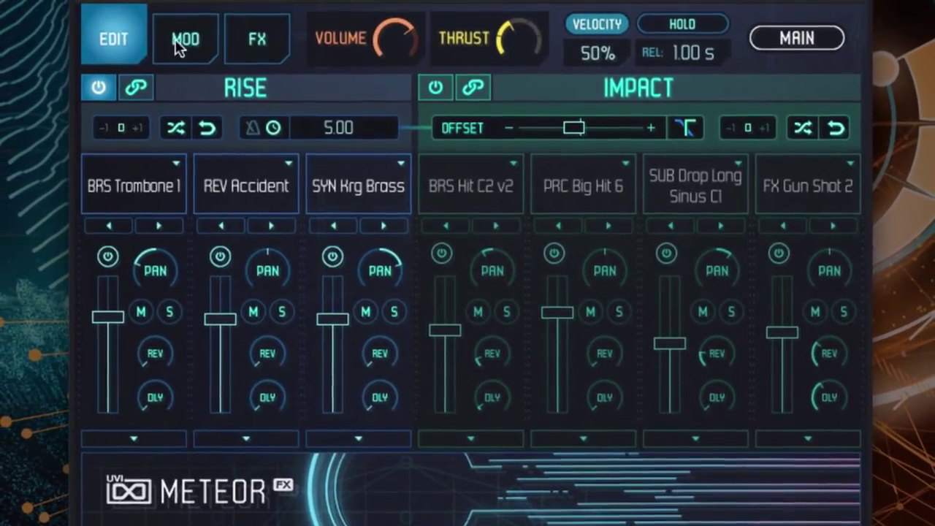
Enable LFO Volume modulation for the Rise and set its shift time to 5 s
{"action": "left_click", "coordinate": [181, 41]}
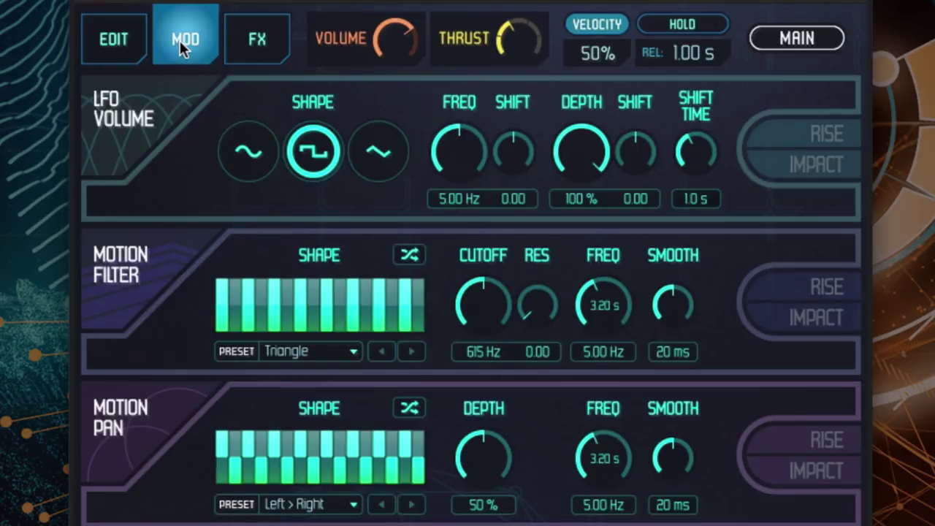
{"action": "left_click", "coordinate": [835, 125]}
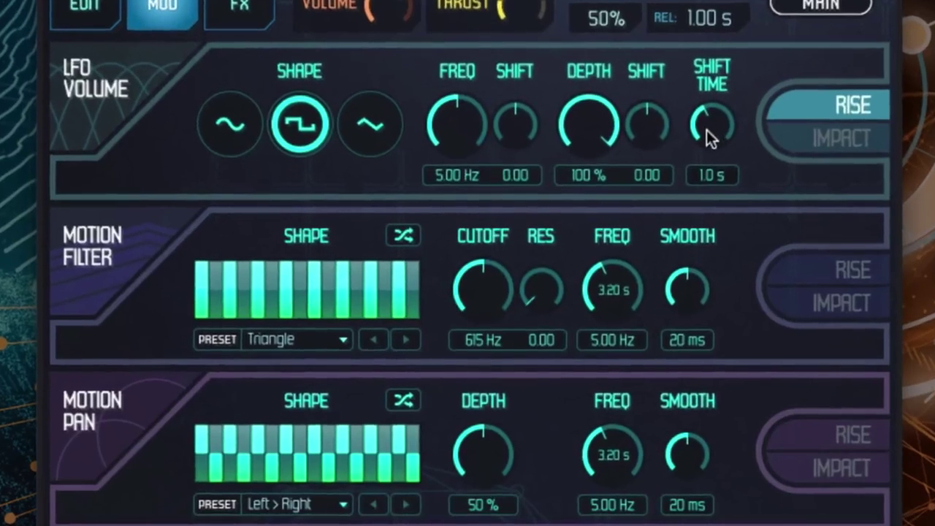
{"action": "double_click", "coordinate": [695, 151]}
{"action": "type", "text": "5"}
{"action": "key", "text": "Return"}
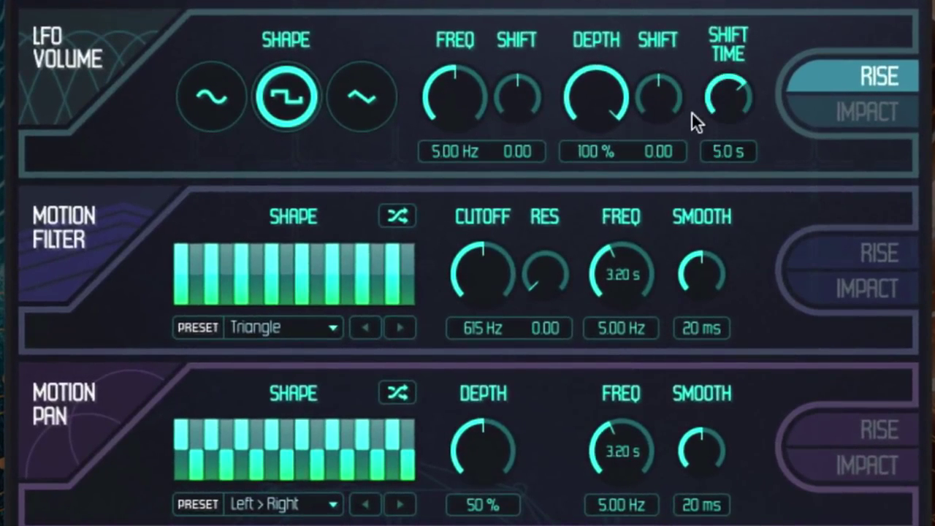
Set both the depth shift and the frequency shift of LFO Volume to 1.00
{"action": "left_click_drag", "start_coordinate": [658, 68], "coordinate": [656, 40]}
{"action": "left_click_drag", "start_coordinate": [498, 60], "coordinate": [503, 21]}
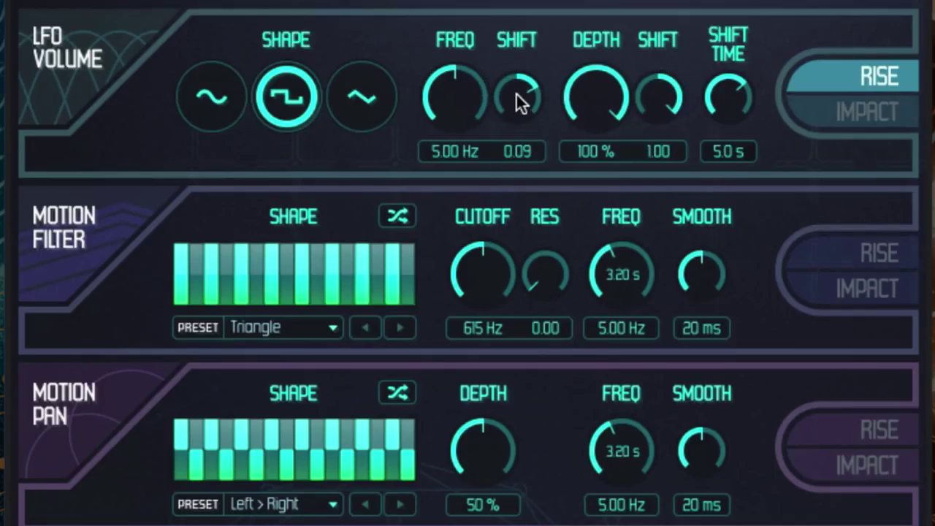
{"action": "left_click_drag", "start_coordinate": [516, 94], "coordinate": [516, 92]}
{"action": "left_click_drag", "start_coordinate": [514, 89], "coordinate": [509, 1]}
Switch the Rise modulation from LFO Volume to Motion Filter, using the Ramp Up shape preset
{"action": "left_click", "coordinate": [874, 249]}
{"action": "left_click", "coordinate": [291, 327]}
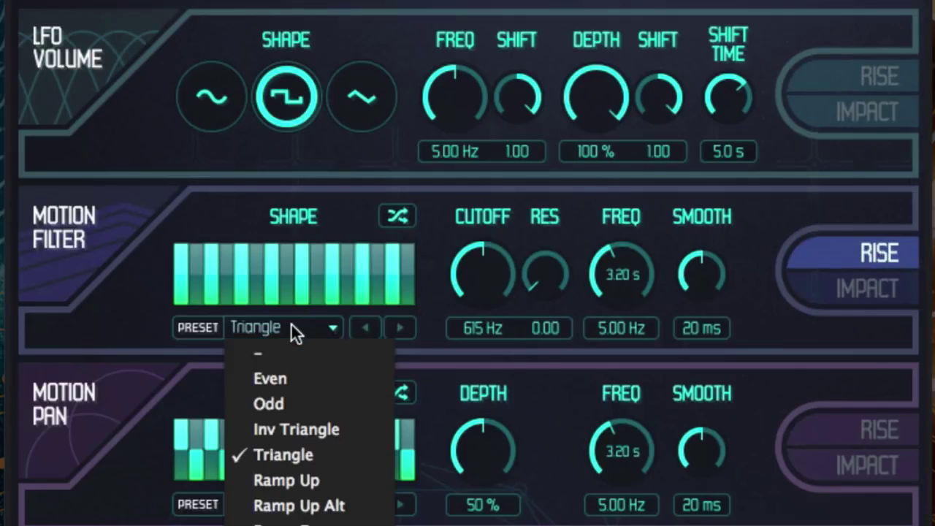
{"action": "left_click", "coordinate": [309, 482]}
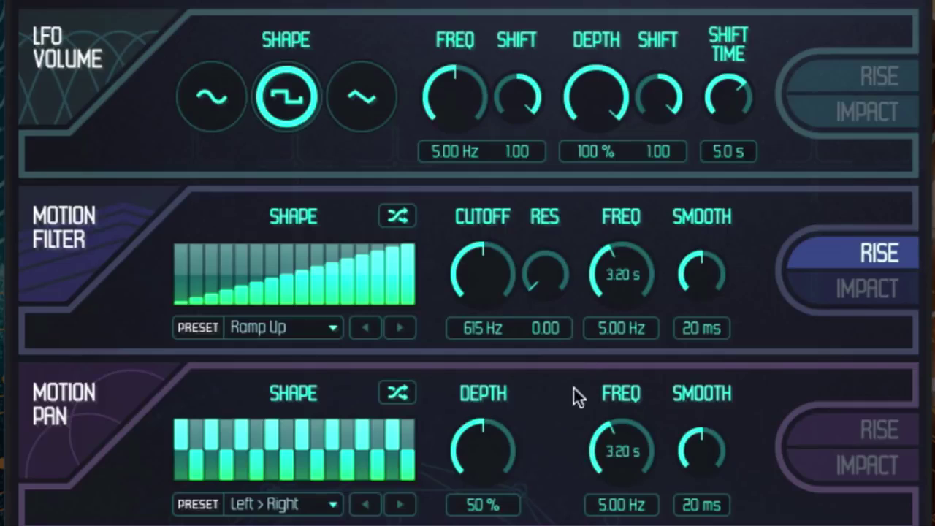
Set Motion Filter's frequency to 3.06 Hz and smoothing to 49 ms, and change its shape preset to Triangle
{"action": "left_click_drag", "start_coordinate": [616, 286], "coordinate": [618, 338]}
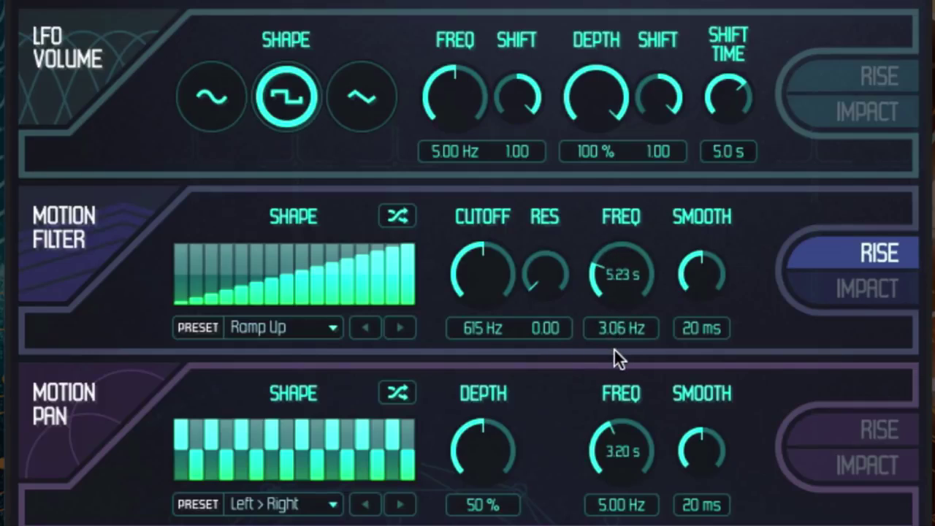
{"action": "left_click_drag", "start_coordinate": [688, 240], "coordinate": [688, 229]}
{"action": "left_click", "coordinate": [402, 327]}
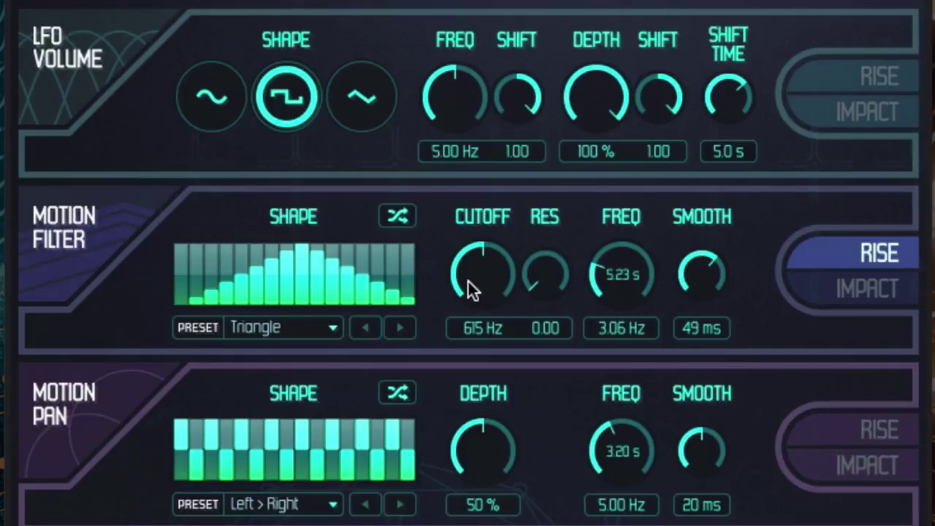
Switch the Rise modulation from Motion Filter to Motion Pan and adjust the pan depth
{"action": "left_click", "coordinate": [872, 424]}
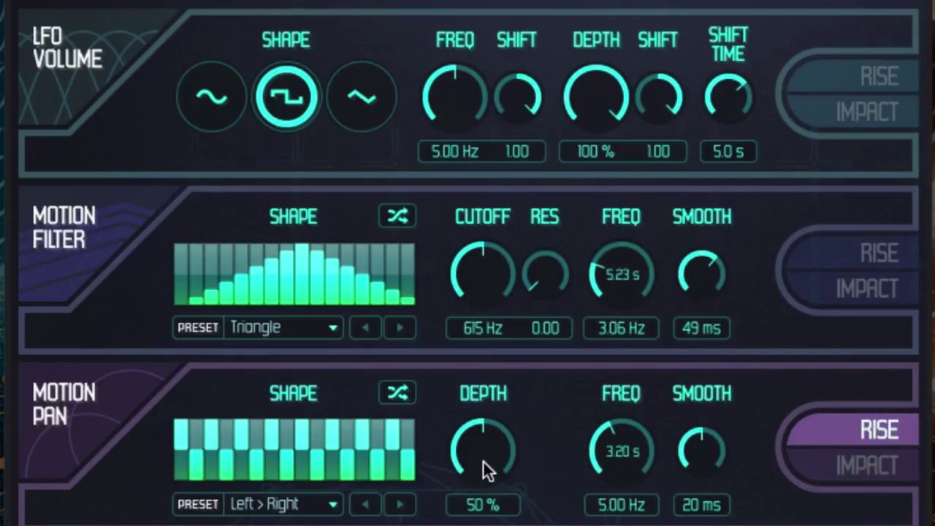
{"action": "mouse_move", "coordinate": [482, 460]}
{"action": "left_mouse_down"}
{"action": "mouse_move", "coordinate": [473, 286]}
{"action": "mouse_move", "coordinate": [482, 461]}
{"action": "left_mouse_up"}
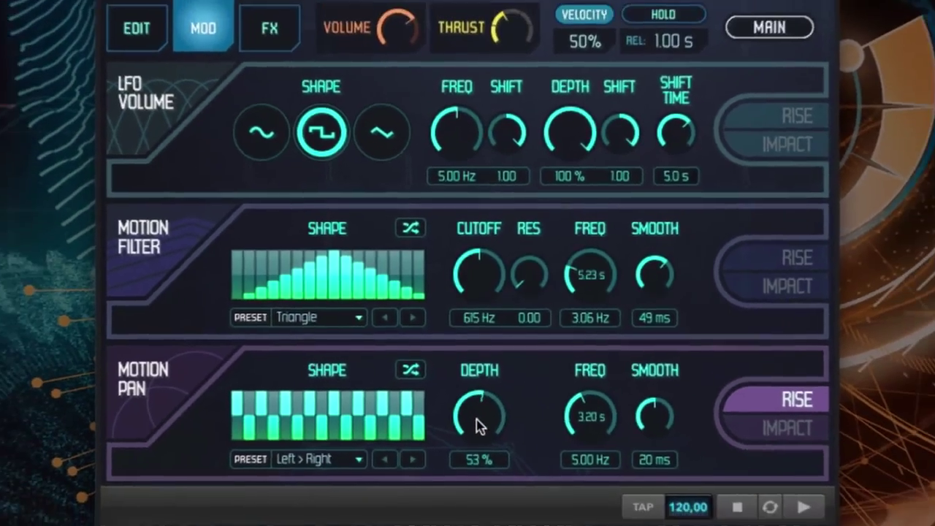
{"action": "left_click_drag", "start_coordinate": [478, 425], "coordinate": [479, 436]}
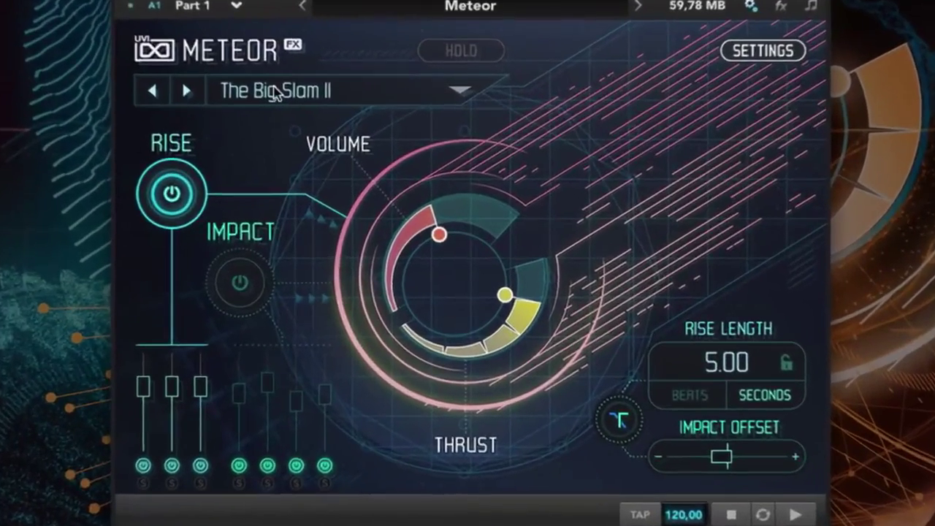
Reset the instrument to the empty preset and open its layer settings
{"action": "left_click", "coordinate": [317, 123]}
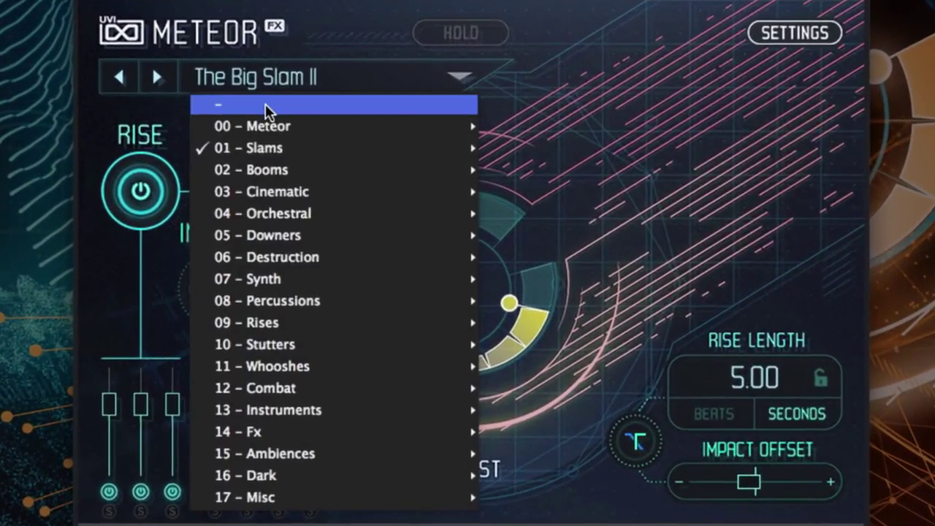
{"action": "left_click", "coordinate": [266, 106]}
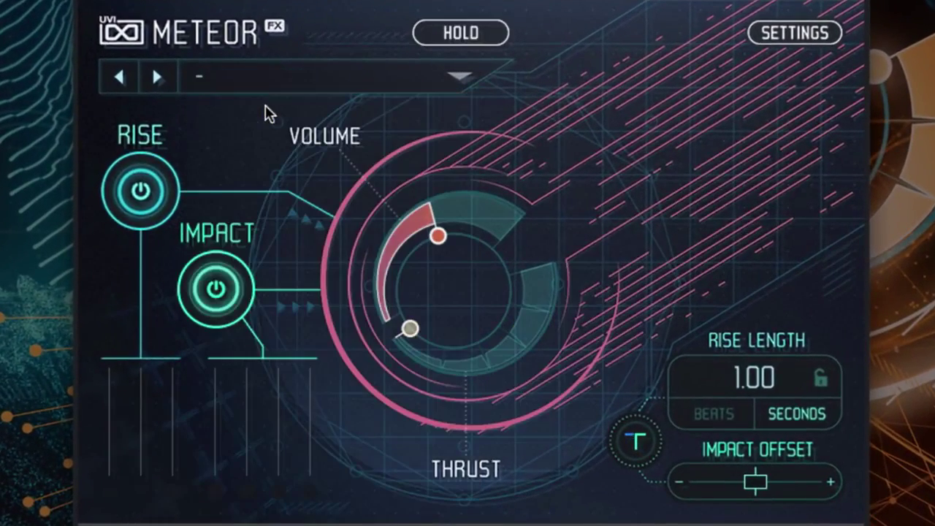
{"action": "left_click", "coordinate": [779, 35]}
Load PRC Big Hit 2 from Orchestral Perc into the first Impact slot and advance it to PRC Big Hit 3
{"action": "left_click", "coordinate": [478, 184]}
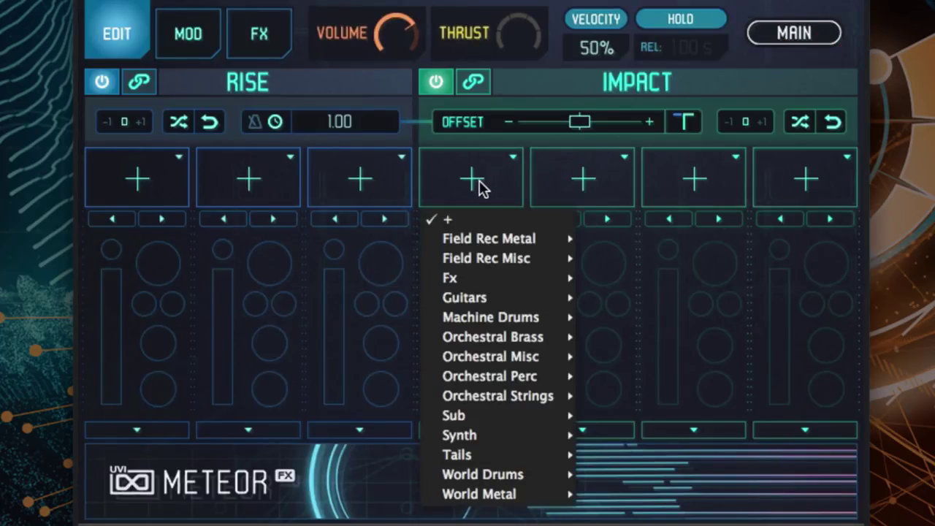
{"action": "mouse_move", "coordinate": [540, 378]}
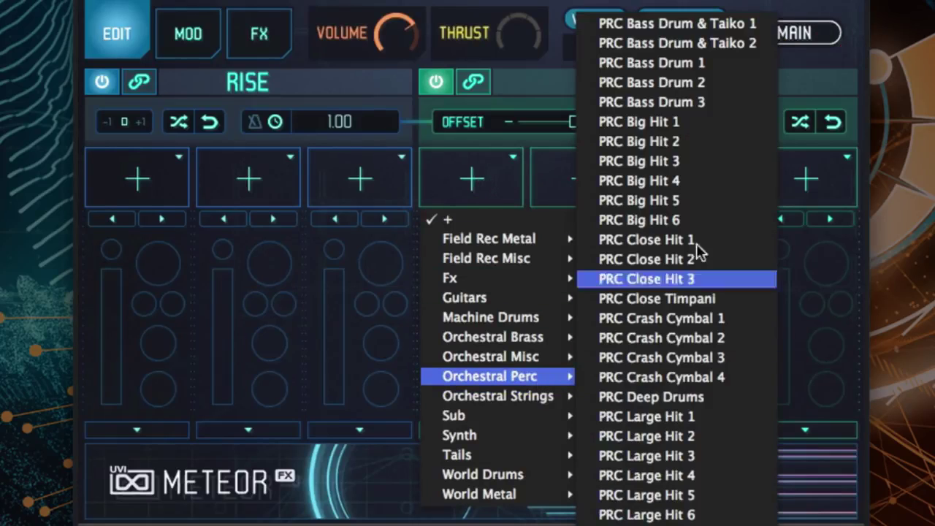
{"action": "left_click", "coordinate": [714, 142]}
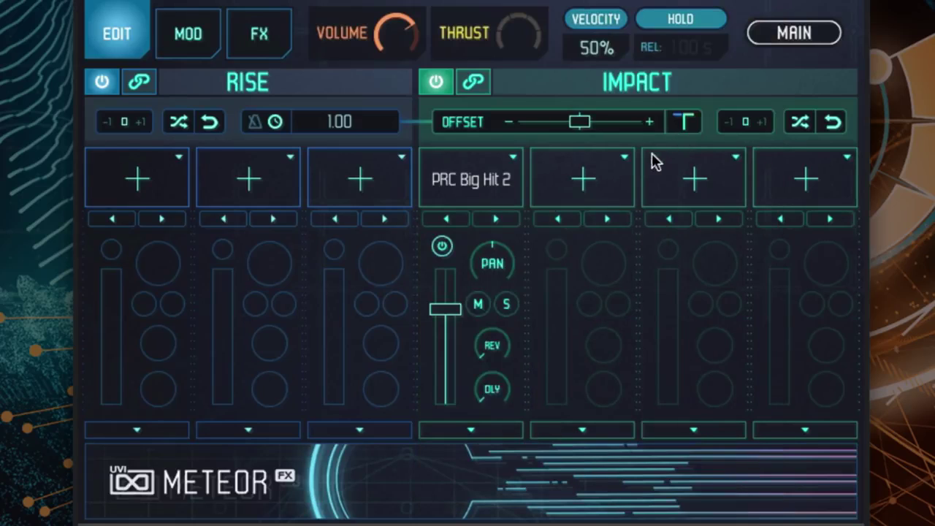
{"action": "left_click", "coordinate": [505, 219]}
Set the PRC Big Hit 3 layer's filter to TILT with a raised frequency, and close its detailed controls
{"action": "left_click", "coordinate": [483, 428]}
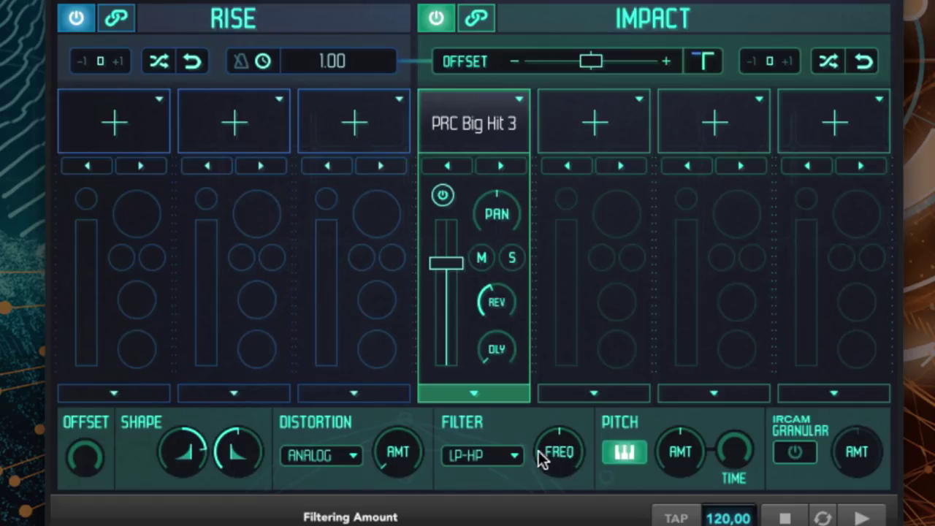
{"action": "left_click", "coordinate": [511, 455]}
{"action": "left_click", "coordinate": [489, 498]}
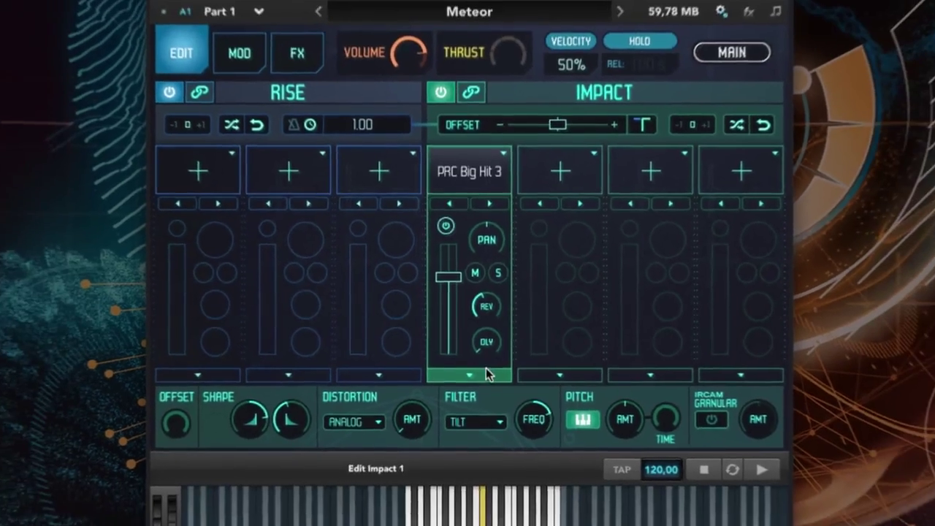
{"action": "left_click", "coordinate": [473, 393]}
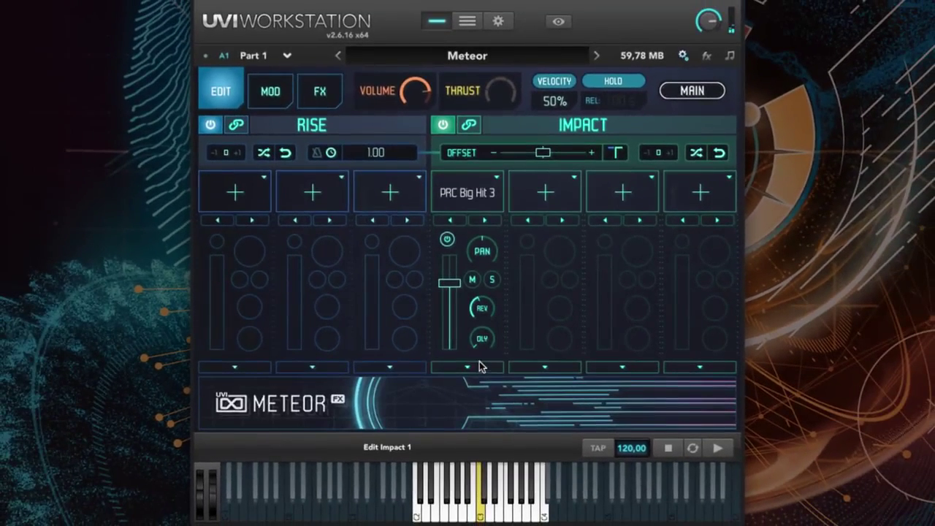
Load BD Rock The Sub from Machine Drums into the second Impact slot, solo it, and advance the sample to BD Santiago
{"action": "left_click", "coordinate": [546, 188]}
{"action": "mouse_move", "coordinate": [577, 294]}
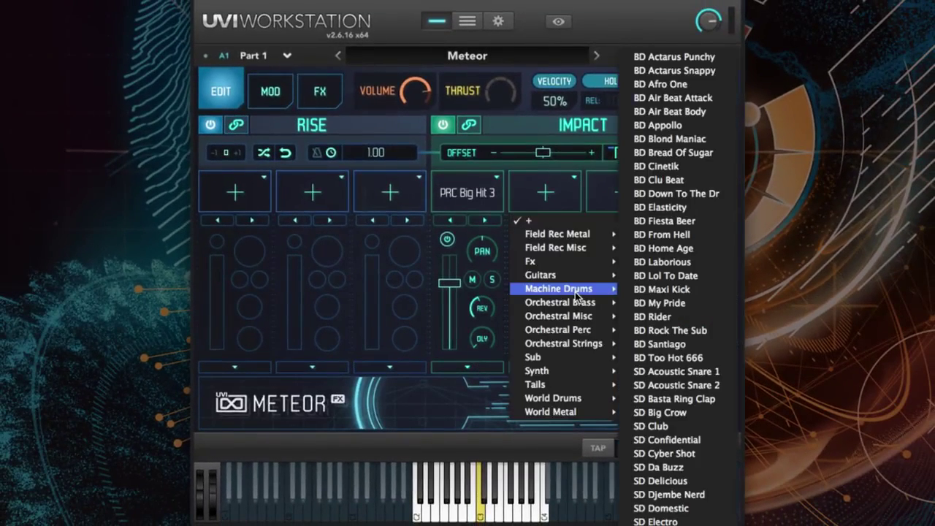
{"action": "left_click", "coordinate": [666, 330]}
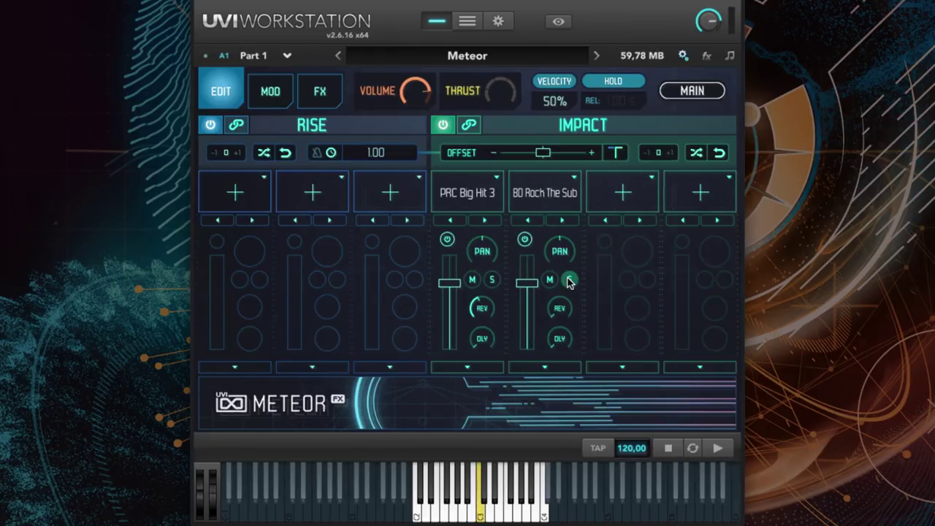
{"action": "left_click", "coordinate": [569, 280]}
{"action": "left_click", "coordinate": [562, 220]}
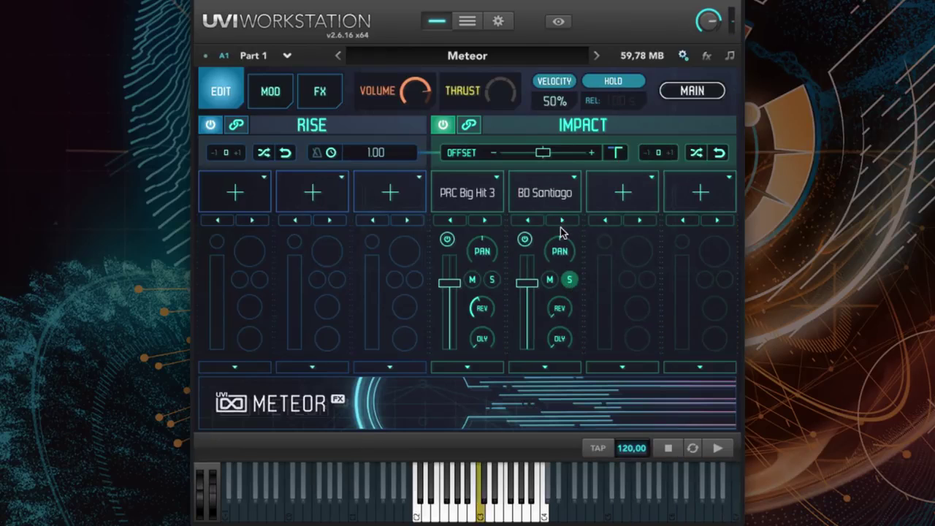
Set the BD Santiago layer's filter to TILT with a lowered frequency, and unsolo the layer
{"action": "left_click", "coordinate": [545, 368]}
{"action": "left_click", "coordinate": [488, 410]}
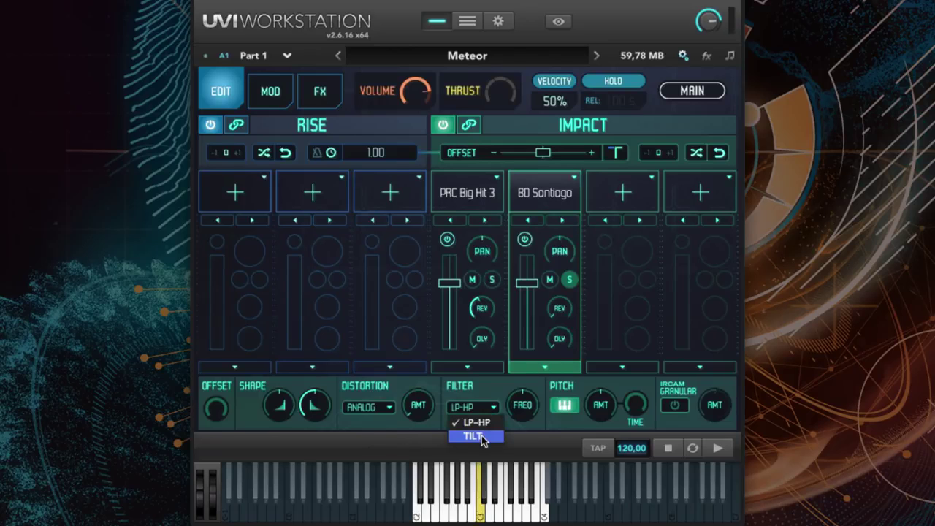
{"action": "left_click", "coordinate": [478, 438]}
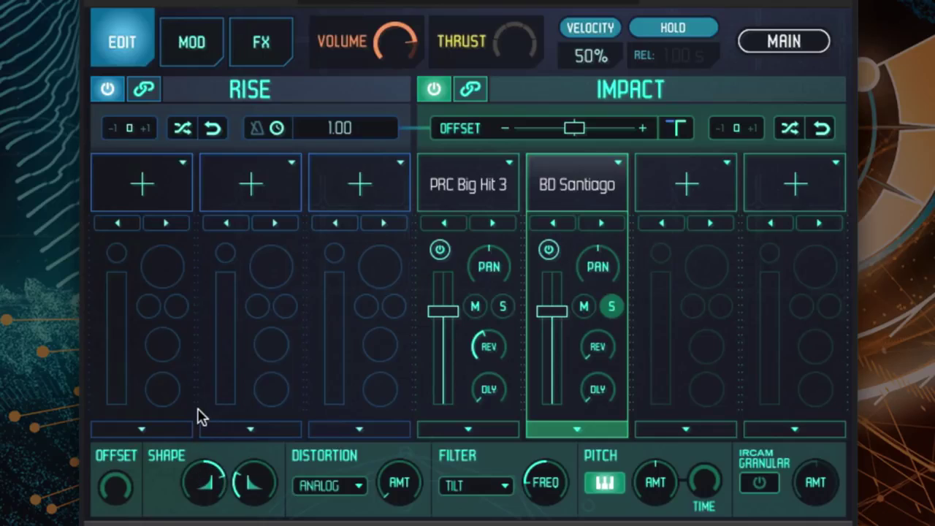
{"action": "left_click", "coordinate": [611, 306]}
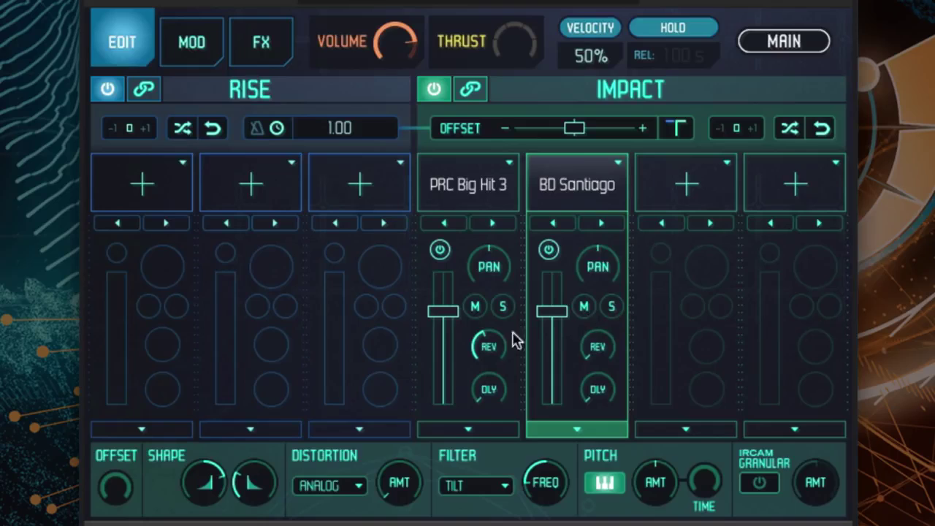
Adjust the BD Santiago layer's start offset and close its detailed controls
{"action": "mouse_move", "coordinate": [117, 502]}
{"action": "left_click_drag", "start_coordinate": [117, 503], "coordinate": [100, 409]}
{"action": "left_click", "coordinate": [593, 431]}
Try SUB Sinus from the Sub category in the third Impact slot
{"action": "left_click", "coordinate": [683, 188]}
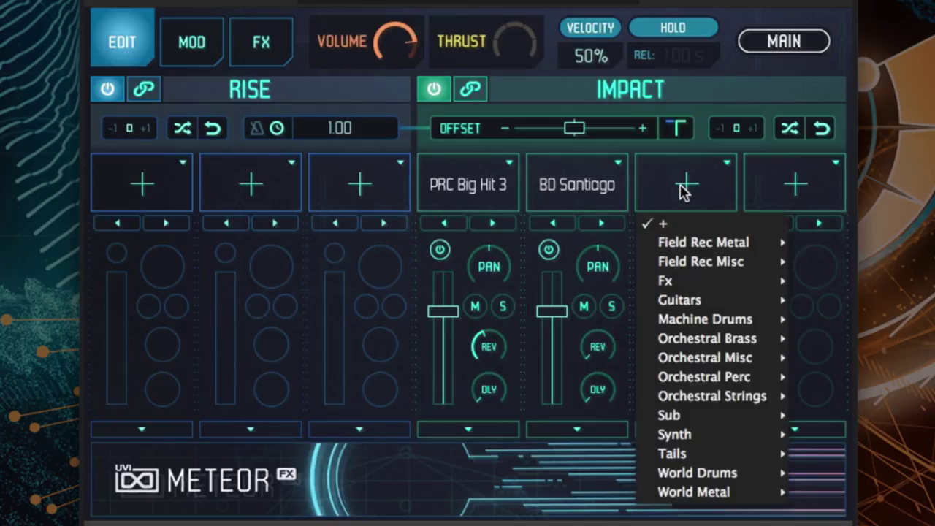
{"action": "mouse_move", "coordinate": [730, 415]}
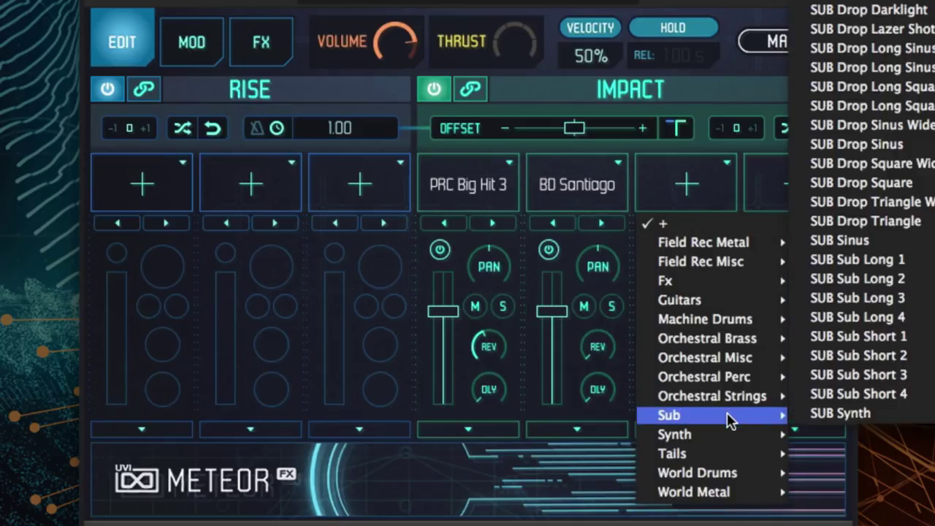
{"action": "left_click", "coordinate": [838, 244]}
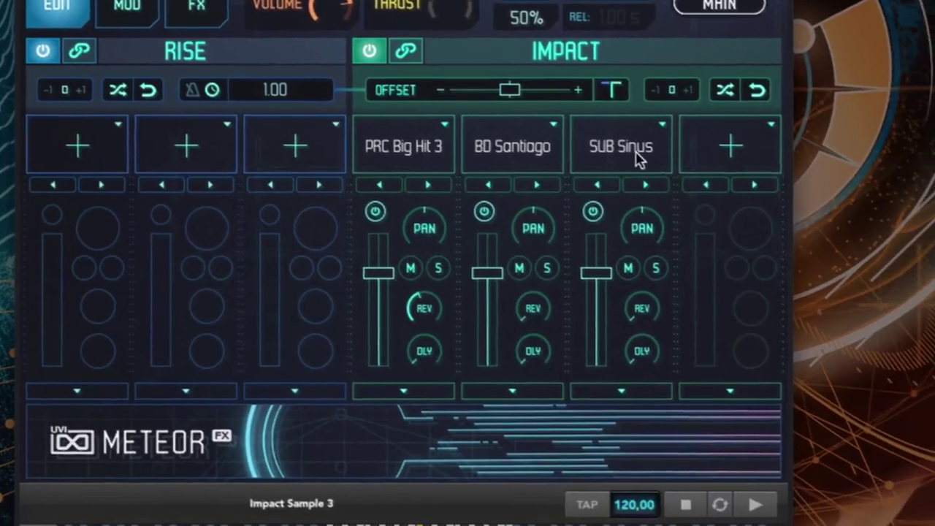
Load SUB Synth from the Sub category into the third Impact slot and raise its volume to 2.0 dB
{"action": "left_click", "coordinate": [635, 157]}
{"action": "mouse_move", "coordinate": [640, 374]}
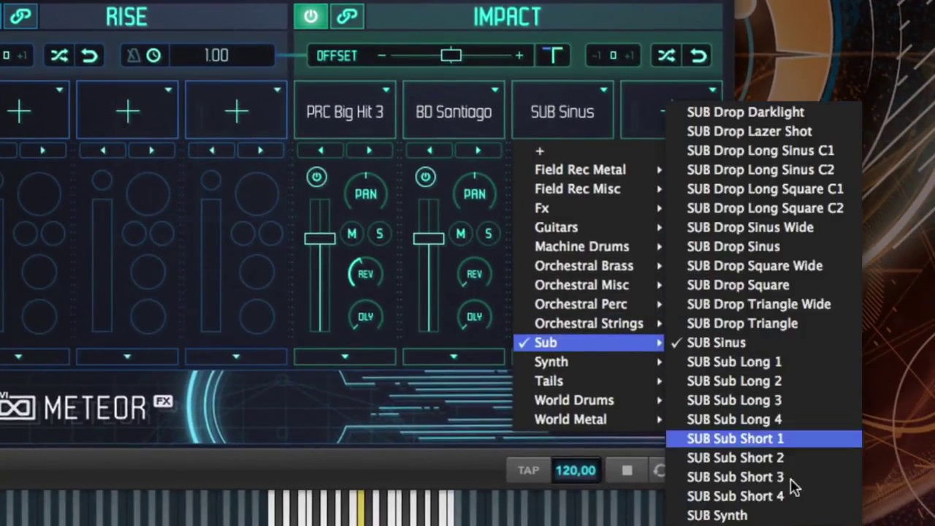
{"action": "left_click", "coordinate": [778, 516]}
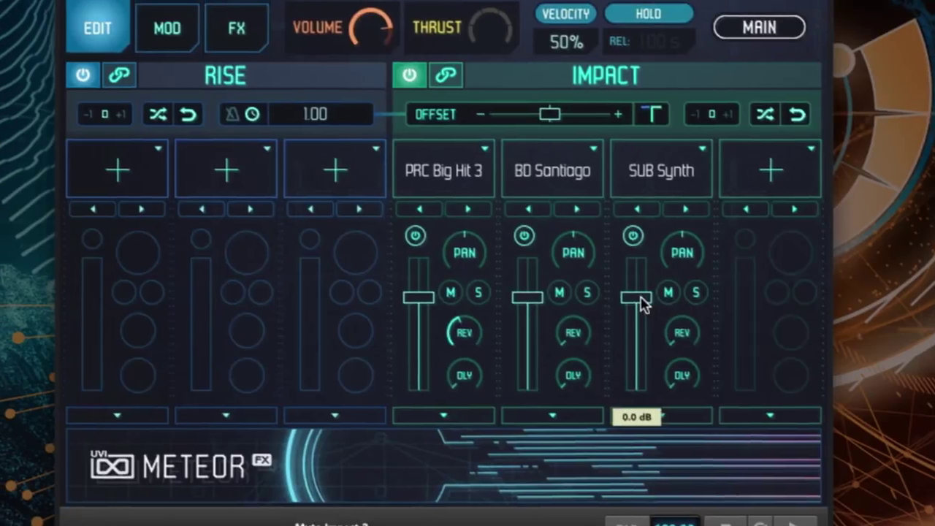
{"action": "left_click_drag", "start_coordinate": [545, 240], "coordinate": [543, 234]}
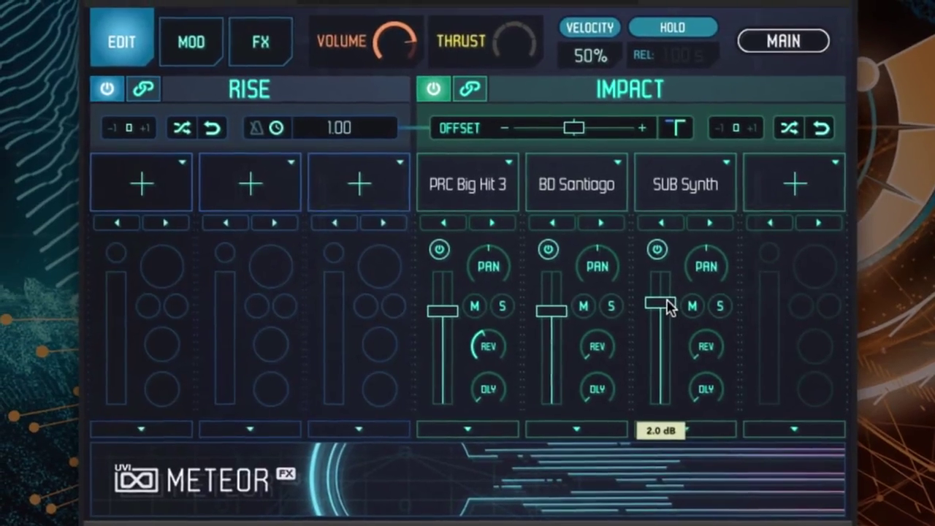
Raise the SUB Synth layer's start offset and close its detailed controls
{"action": "left_click_drag", "start_coordinate": [124, 504], "coordinate": [149, 376]}
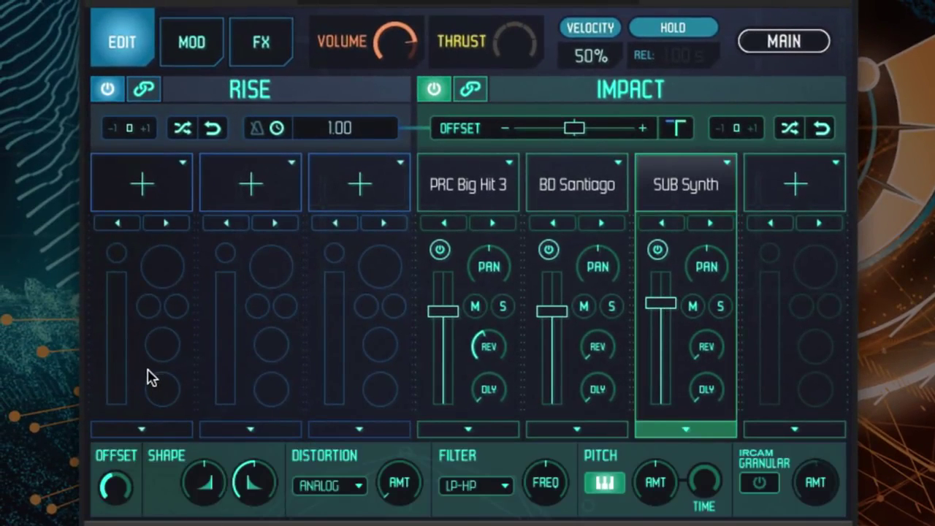
{"action": "left_click", "coordinate": [714, 431]}
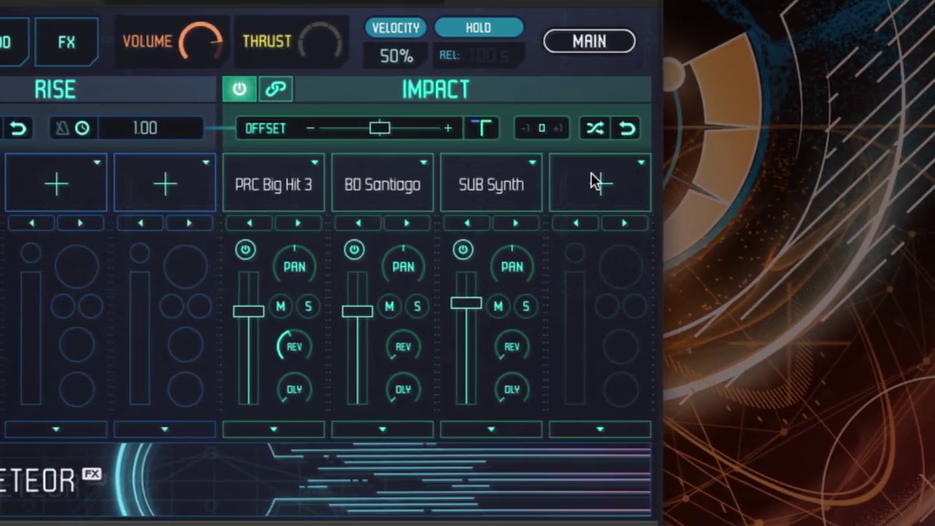
Load BRS Big Long 1 from the Orchestral Brass category into the fourth Impact slot
{"action": "left_click", "coordinate": [633, 181]}
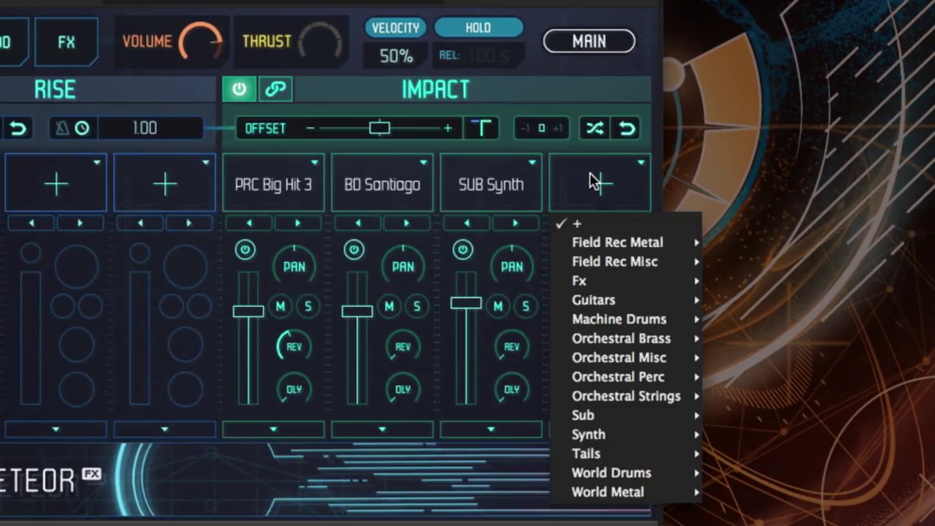
{"action": "mouse_move", "coordinate": [677, 337]}
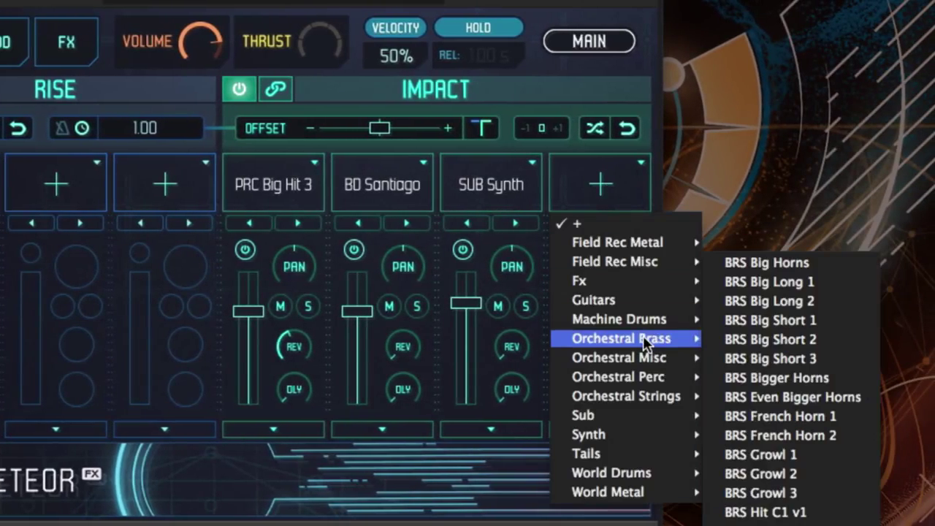
{"action": "left_click", "coordinate": [767, 281]}
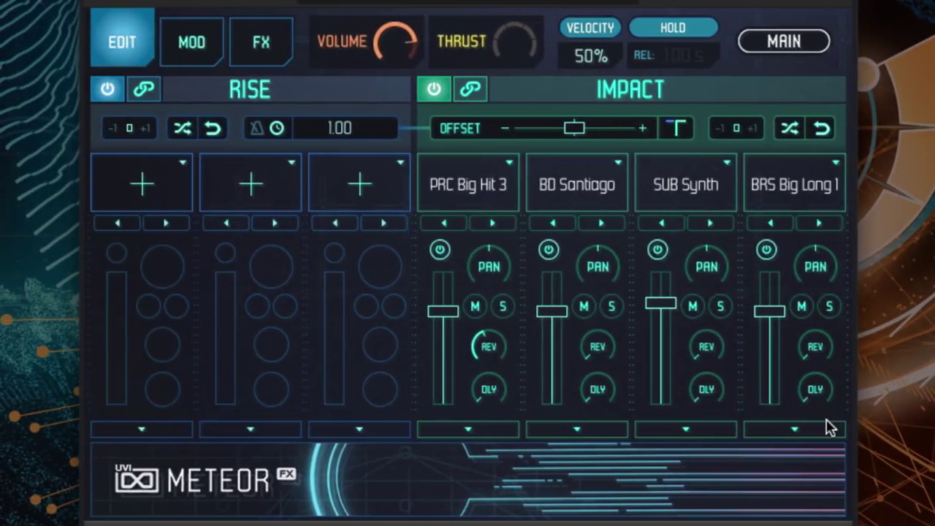
Raise the BRS Big Long 1 layer's start offset, attack shape and ANALOG distortion amount, and close its detailed controls
{"action": "left_click", "coordinate": [797, 429]}
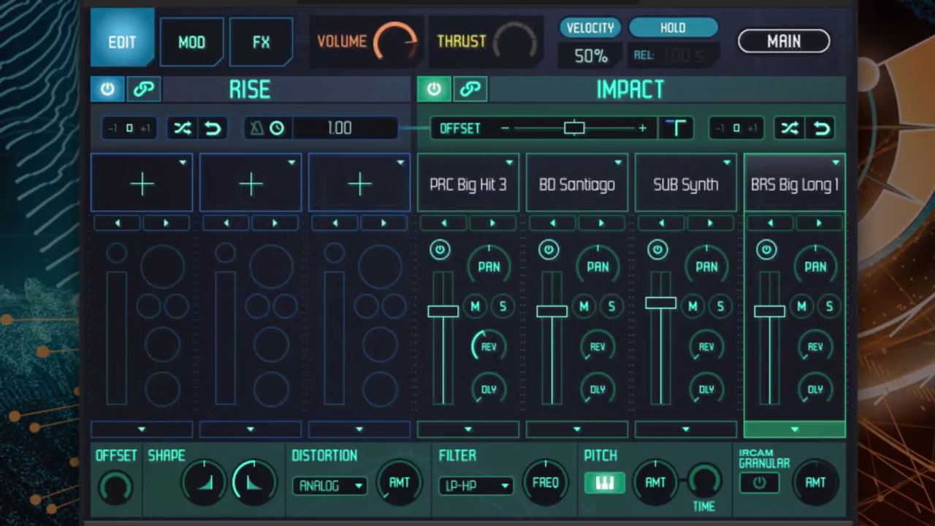
{"action": "left_click_drag", "start_coordinate": [114, 489], "coordinate": [142, 361]}
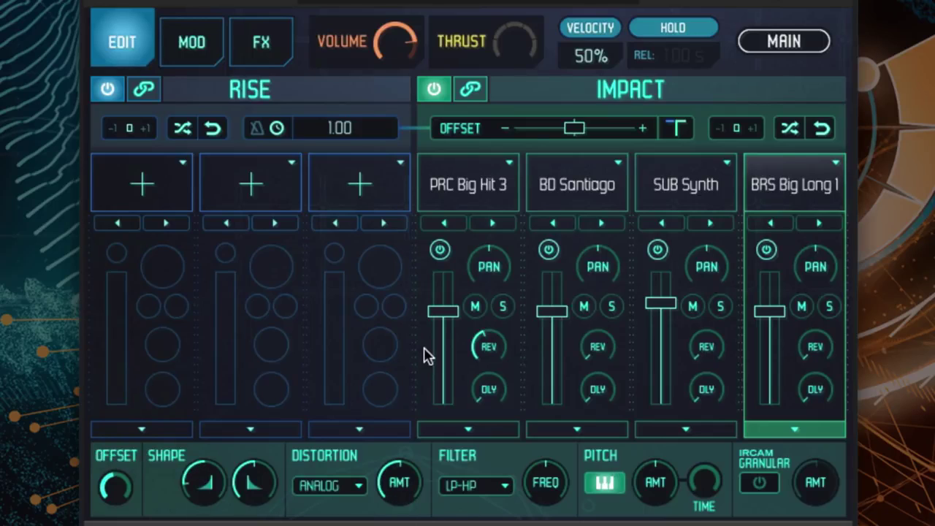
{"action": "mouse_move", "coordinate": [431, 387]}
{"action": "left_click", "coordinate": [794, 430]}
Add some reverb send to BRS Big Long 1, and solo BD Santiago with a little delay send
{"action": "left_click", "coordinate": [612, 307]}
{"action": "scroll", "coordinate": [599, 390], "scroll_direction": "up", "scroll_amount": 5}
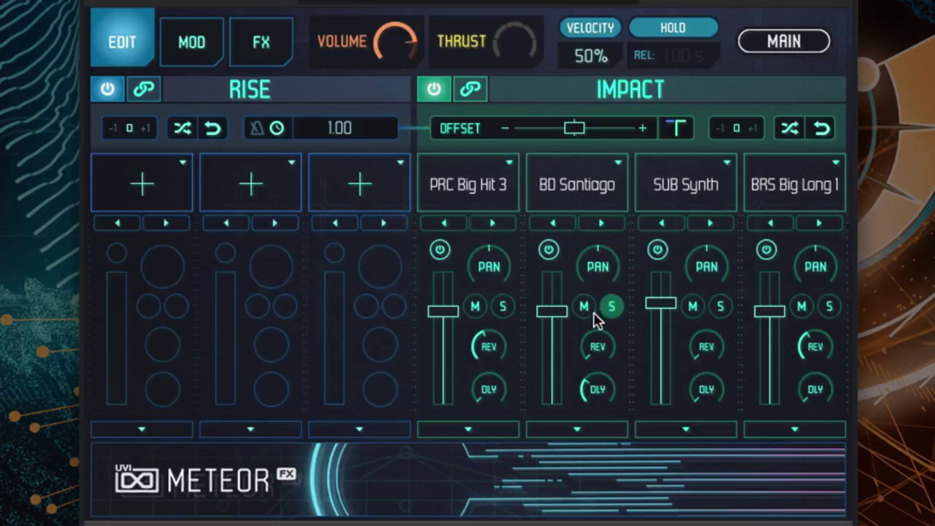
Raise the delay effect's high pass, lower its low pass, adjust its width, and return to the layer editing page
{"action": "left_click", "coordinate": [266, 49]}
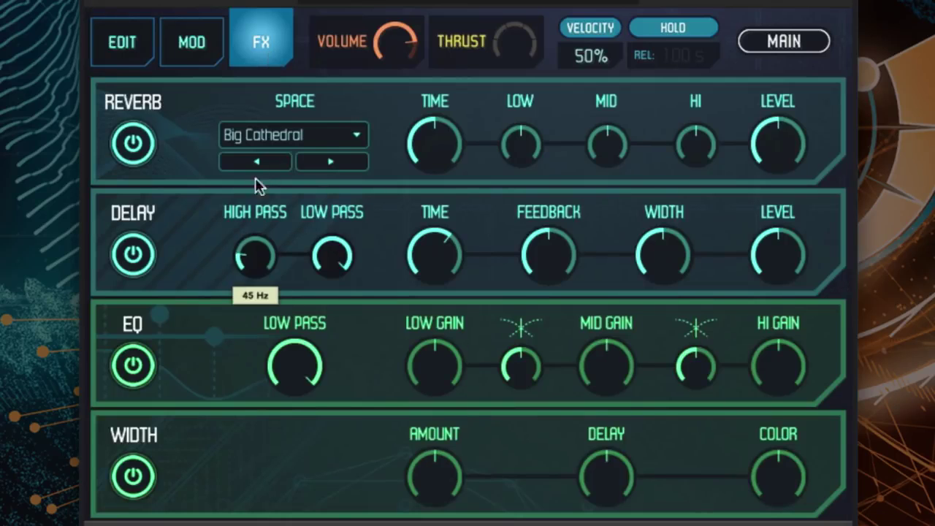
{"action": "left_click_drag", "start_coordinate": [327, 337], "coordinate": [328, 384]}
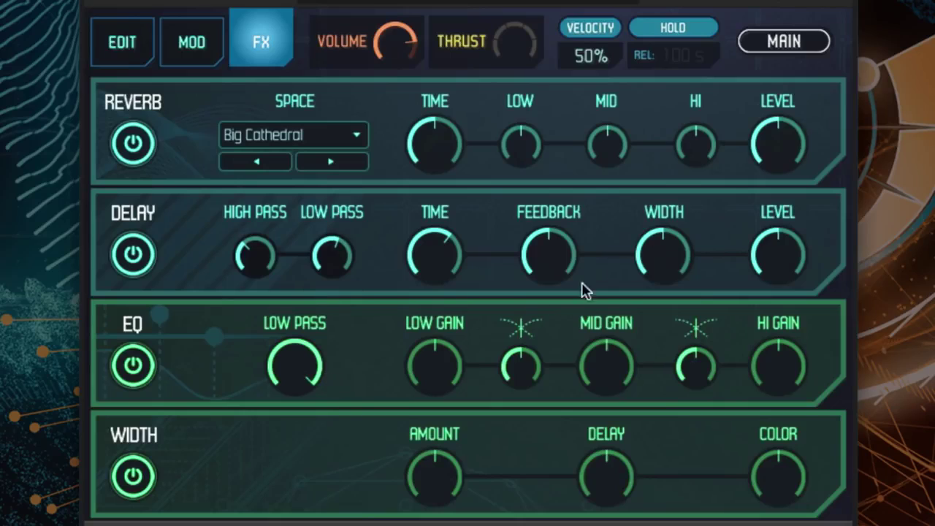
{"action": "left_click_drag", "start_coordinate": [663, 255], "coordinate": [652, 160]}
{"action": "left_click_drag", "start_coordinate": [667, 259], "coordinate": [657, 290]}
{"action": "left_click", "coordinate": [127, 54]}
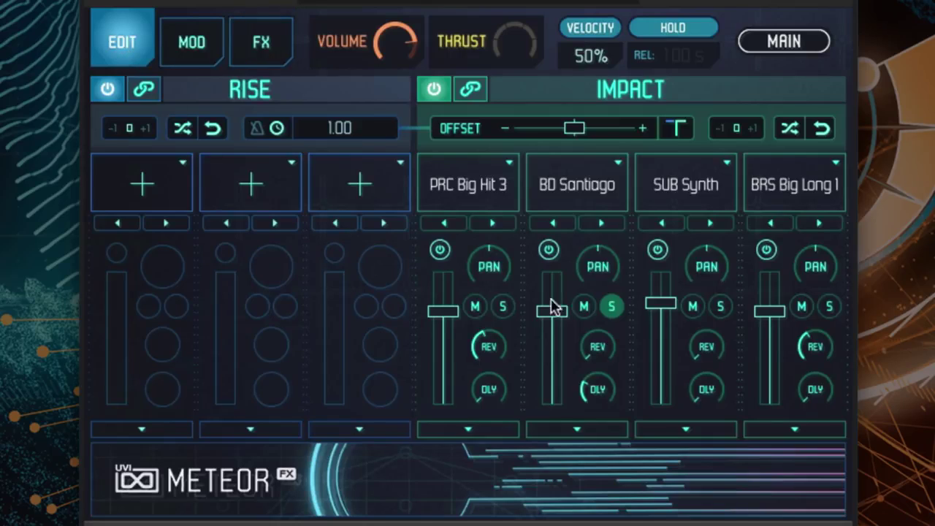
Unsolo the BD Santiago layer and raise its delay send to a high level
{"action": "left_click", "coordinate": [611, 307]}
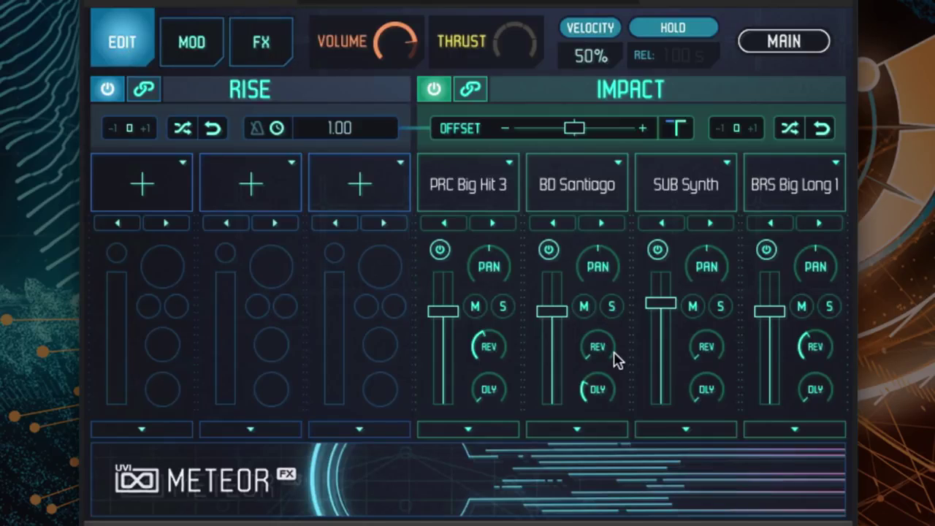
{"action": "left_click_drag", "start_coordinate": [606, 382], "coordinate": [603, 319]}
Raise the global Thrust amount to well above its midpoint
{"action": "left_click_drag", "start_coordinate": [503, 52], "coordinate": [502, 32]}
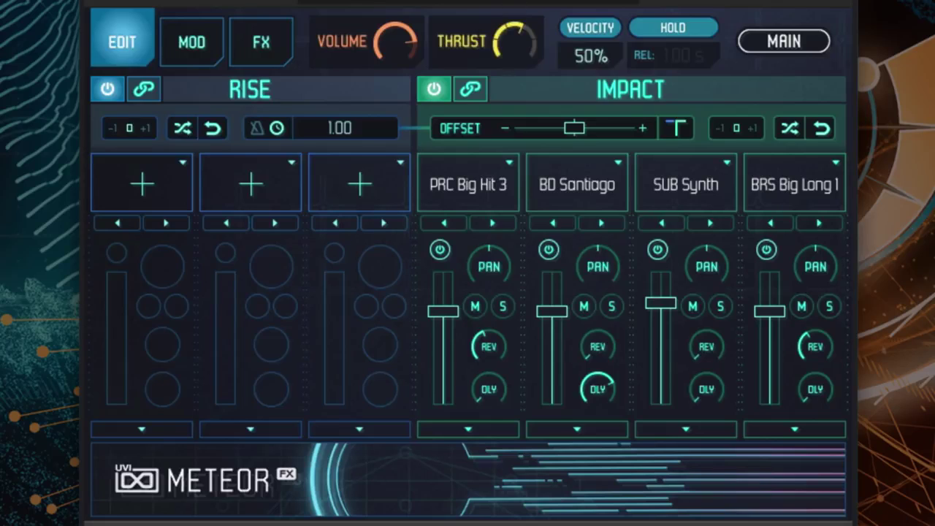
{"action": "left_click_drag", "start_coordinate": [502, 33], "coordinate": [511, 21]}
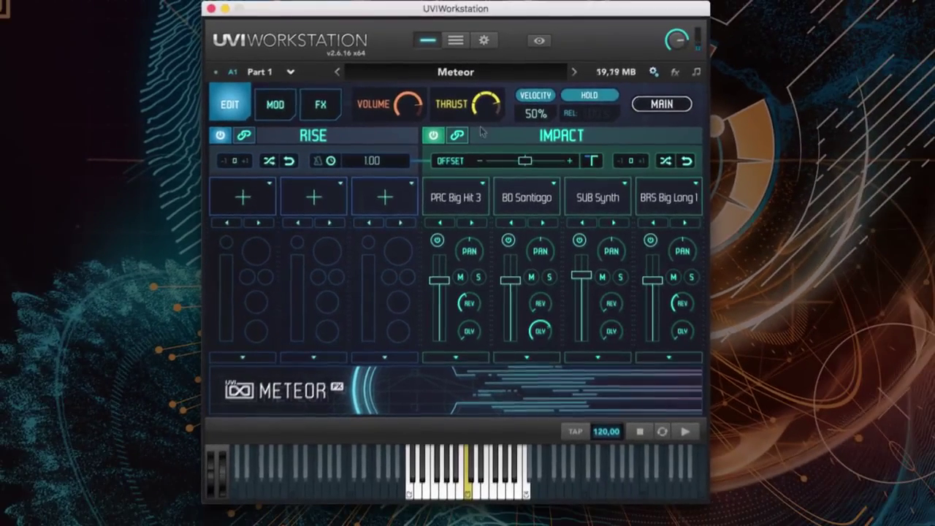
Try playing the sound with Hold off, and switch Hold back on
{"action": "left_click", "coordinate": [589, 95]}
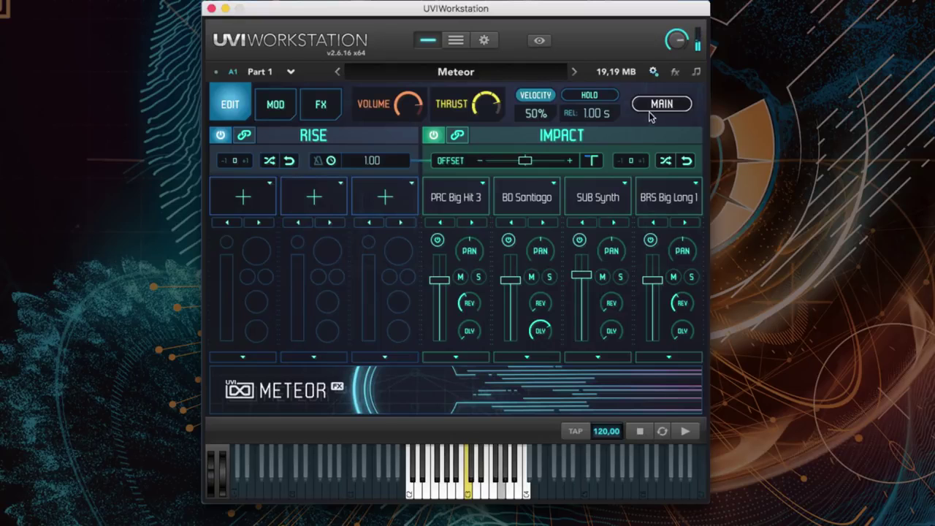
{"action": "left_click", "coordinate": [588, 95]}
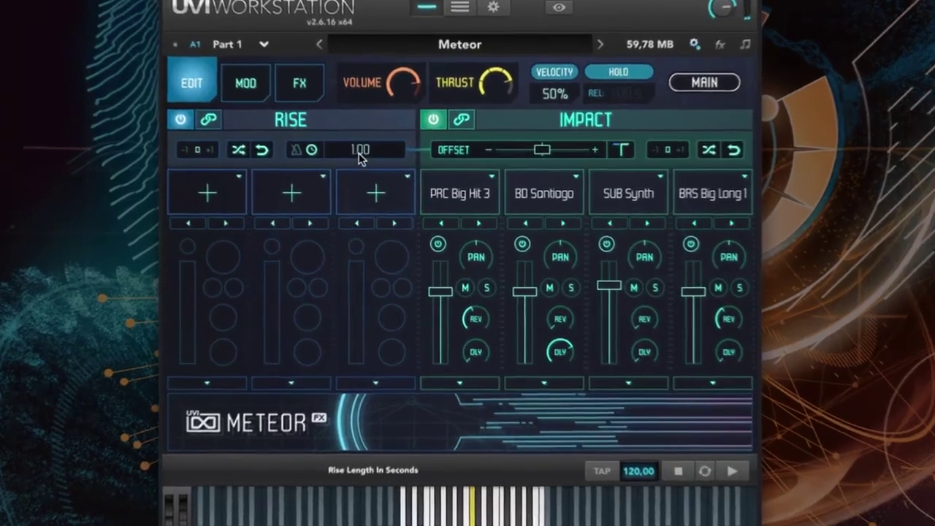
Set the Rise length to 0.33 seconds and fill the three empty Rise slots with random sounds
{"action": "left_click_drag", "start_coordinate": [376, 167], "coordinate": [377, 186]}
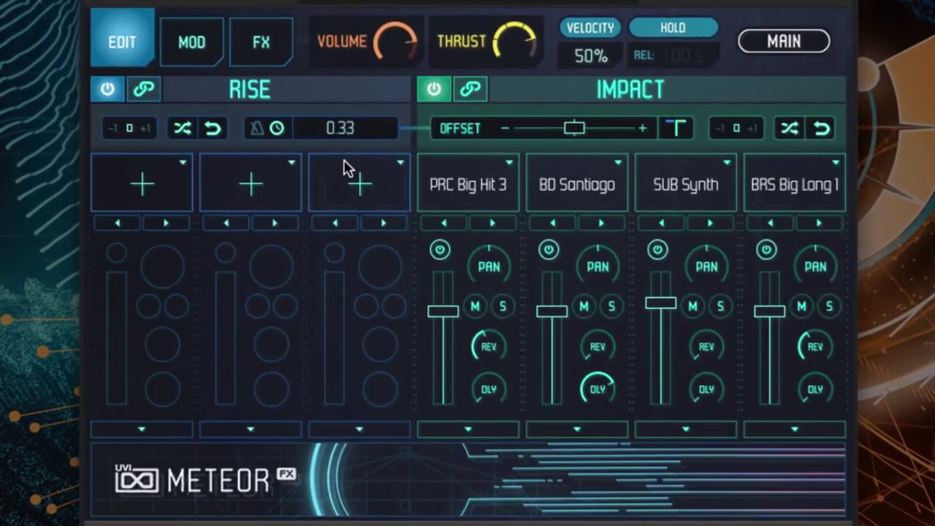
{"action": "left_click", "coordinate": [181, 132]}
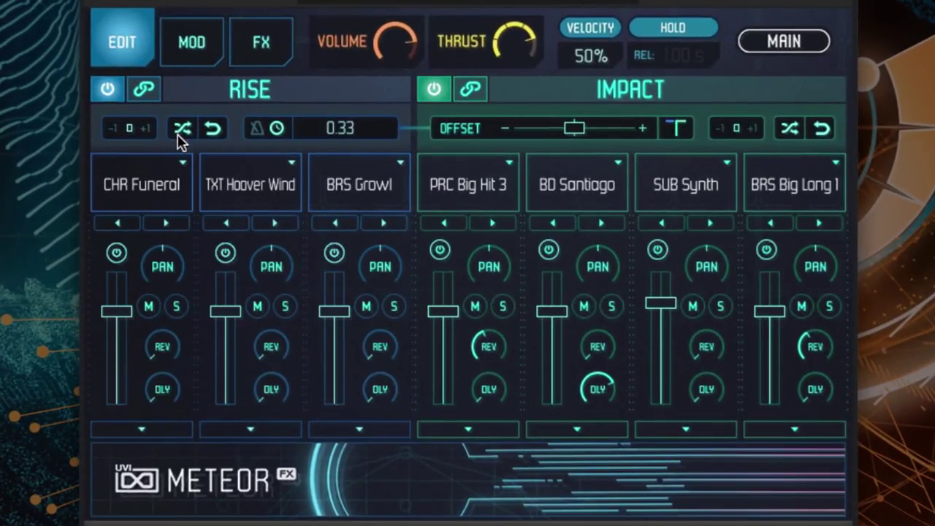
With the Rise layers linked, bend their volume curve into a slow-starting upward sweep, and unlink them
{"action": "left_click", "coordinate": [126, 431]}
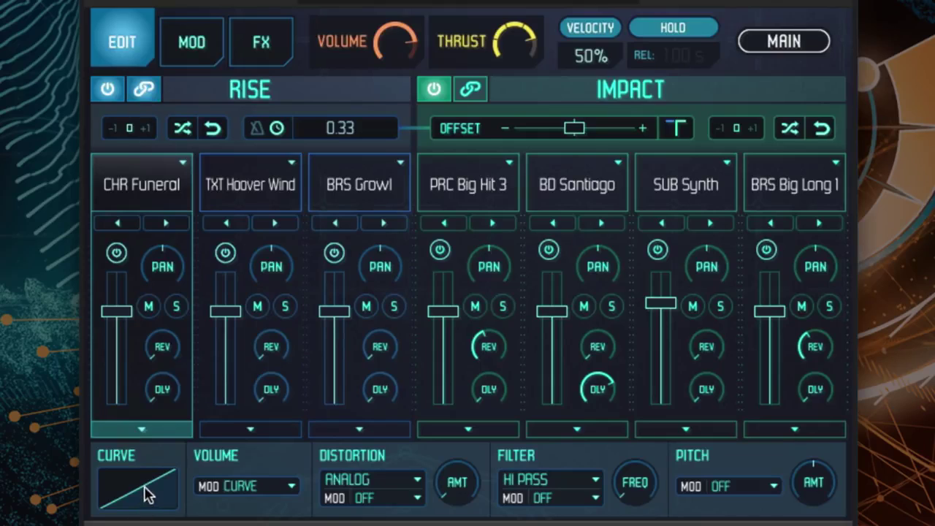
{"action": "left_click_drag", "start_coordinate": [151, 495], "coordinate": [153, 513]}
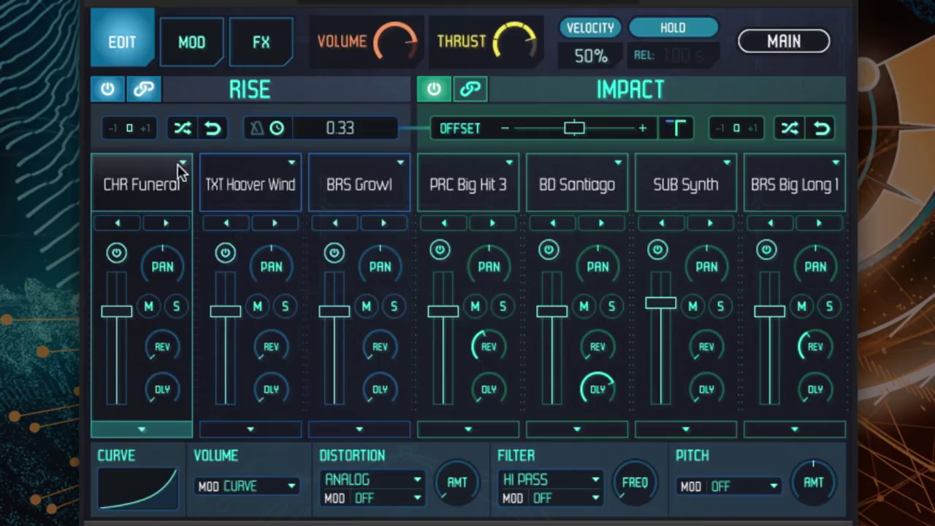
{"action": "left_click", "coordinate": [151, 431]}
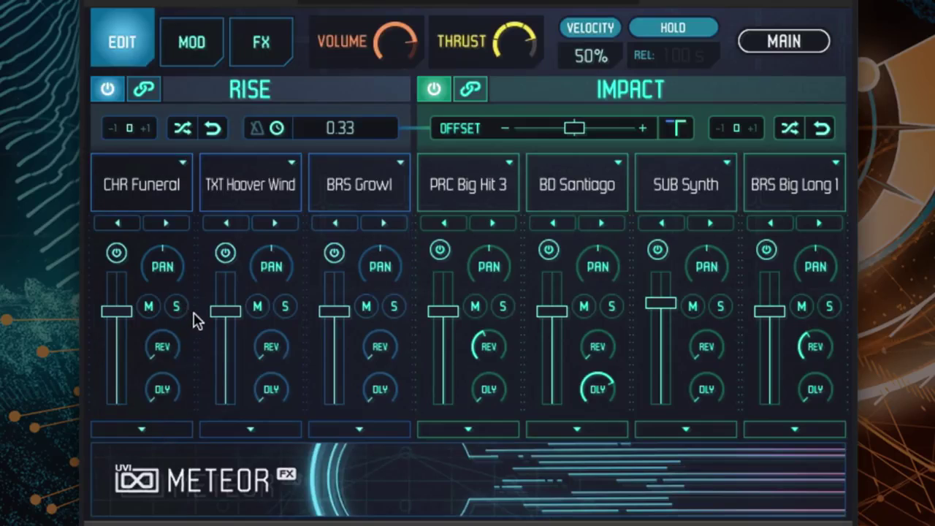
Randomize the Rise layers again and retime the transition with a slightly negative Impact offset and a Rise length of 0.41 seconds
{"action": "left_click", "coordinate": [183, 128]}
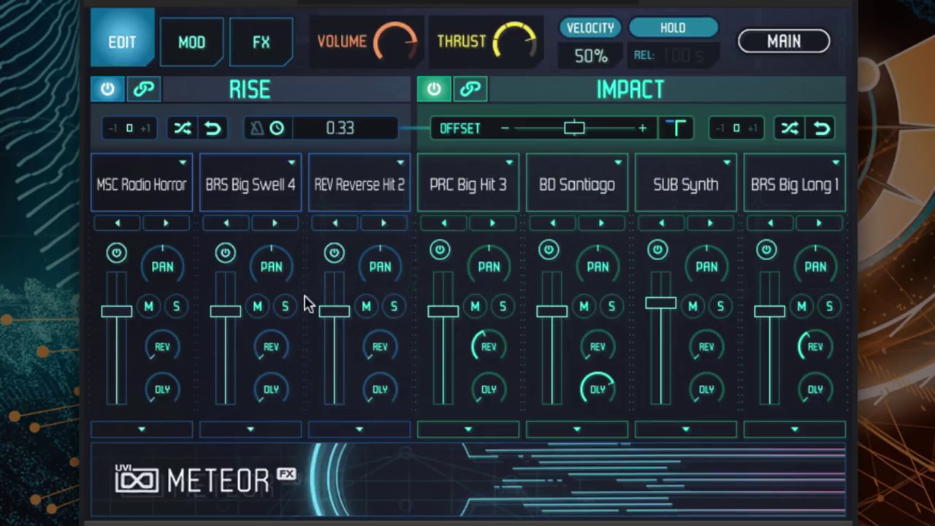
{"action": "left_click_drag", "start_coordinate": [575, 132], "coordinate": [564, 132]}
{"action": "left_click_drag", "start_coordinate": [358, 136], "coordinate": [359, 129]}
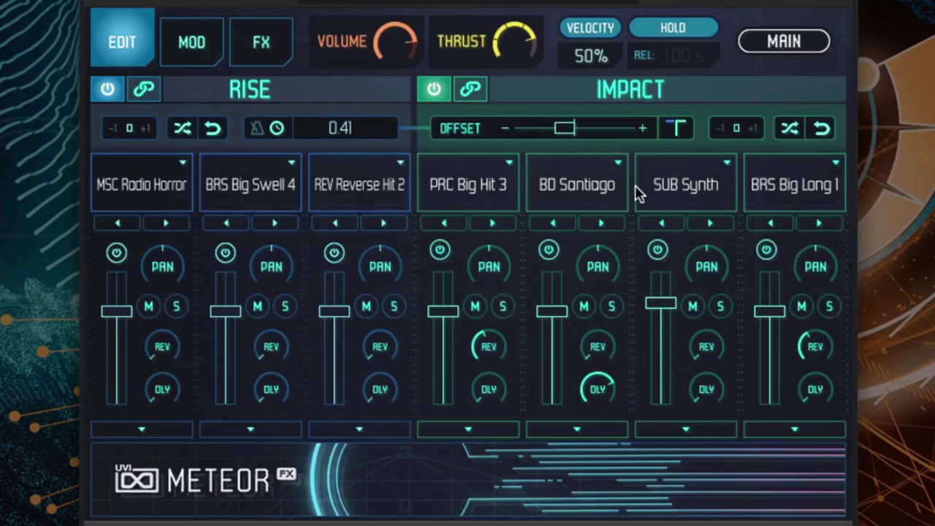
Cycle through the rise-to-impact transition modes next to the Impact offset, ending on the original mode
{"action": "left_click", "coordinate": [681, 130]}
{"action": "left_click", "coordinate": [676, 129]}
{"action": "left_click", "coordinate": [686, 132]}
Randomize the Rise layers three more times to try different sound combinations
{"action": "left_click", "coordinate": [182, 130]}
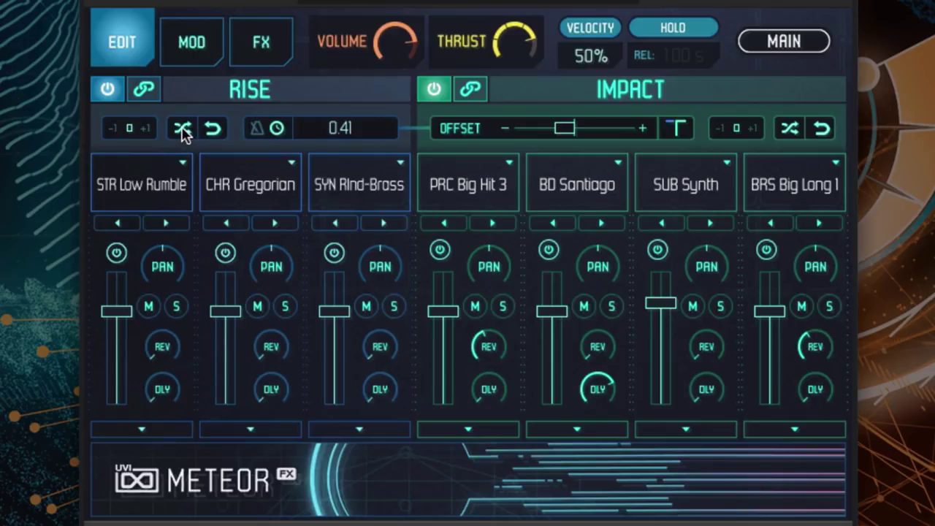
{"action": "left_click", "coordinate": [183, 130]}
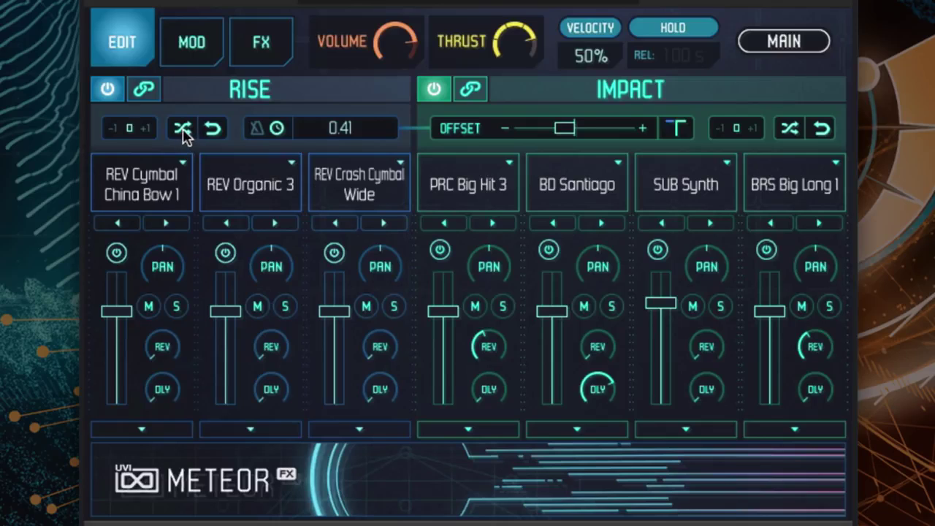
{"action": "left_click", "coordinate": [182, 130]}
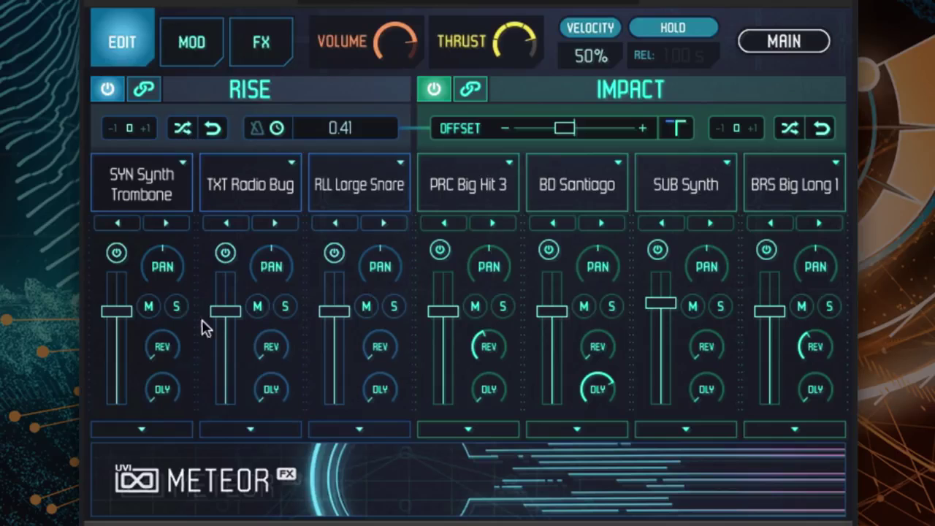
Add some reverb send to all three Rise layers, and pan the second one left and the third one right
{"action": "mouse_move", "coordinate": [271, 347]}
{"action": "left_mouse_down"}
{"action": "mouse_move", "coordinate": [286, 255]}
{"action": "mouse_move", "coordinate": [272, 333]}
{"action": "left_mouse_up"}
{"action": "left_click_drag", "start_coordinate": [369, 283], "coordinate": [377, 221]}
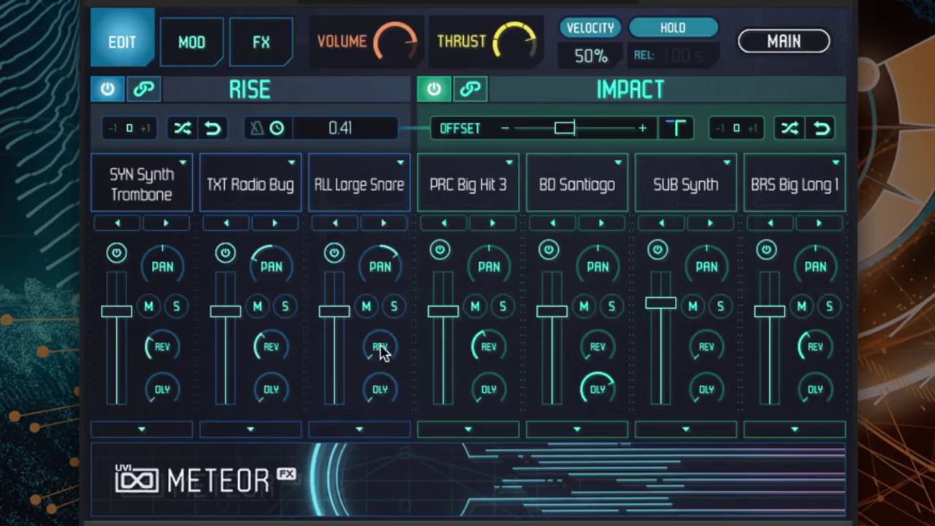
{"action": "left_click_drag", "start_coordinate": [380, 349], "coordinate": [383, 281]}
Randomize the Rise sounds once more and return to Meteor's main page
{"action": "left_click", "coordinate": [182, 132]}
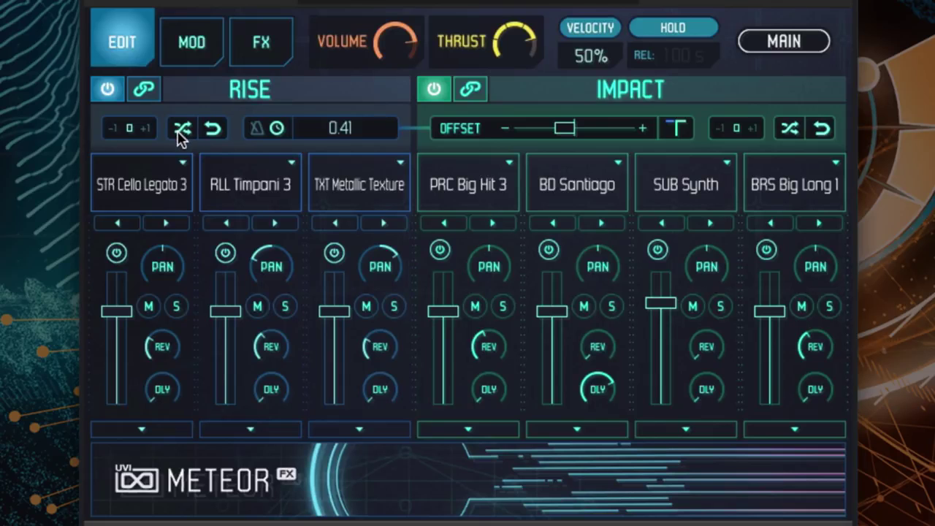
{"action": "left_click", "coordinate": [753, 44]}
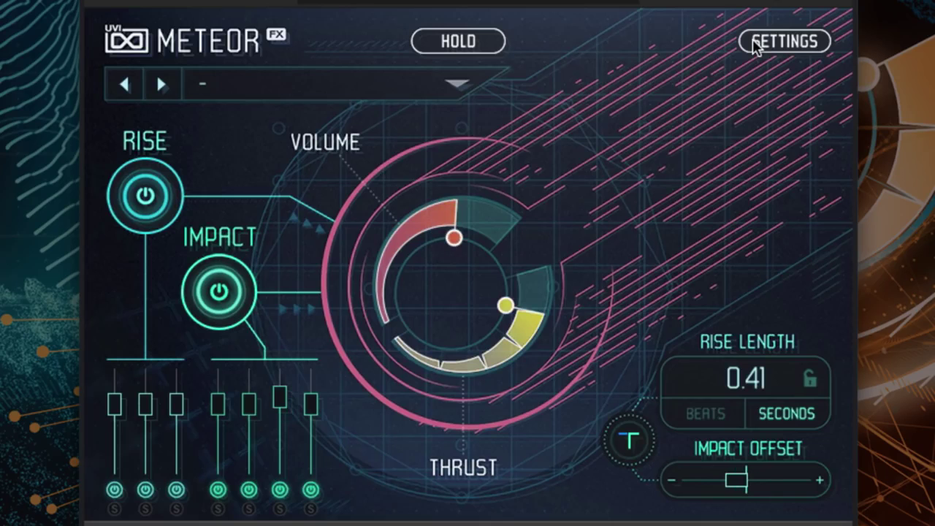